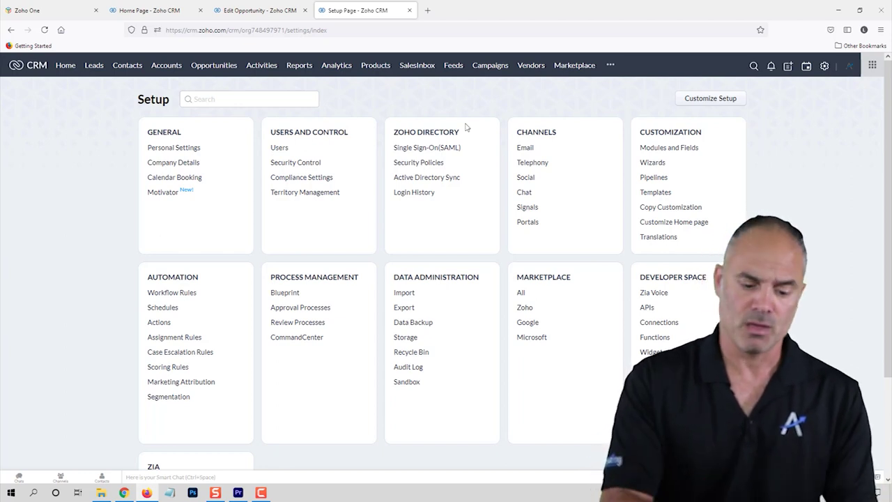
# - Open the amazingbusinessresults.com website in a new browser tab and go to its DIY Zoho services page
pyautogui.hotkey('ctrl', 't')
pyautogui.write('am')
pyautogui.press('Return')
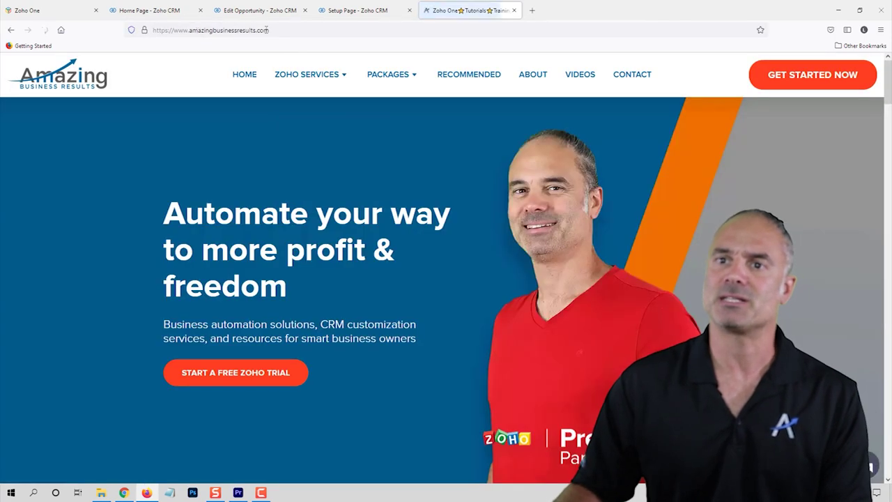
pyautogui.moveTo(306, 73)
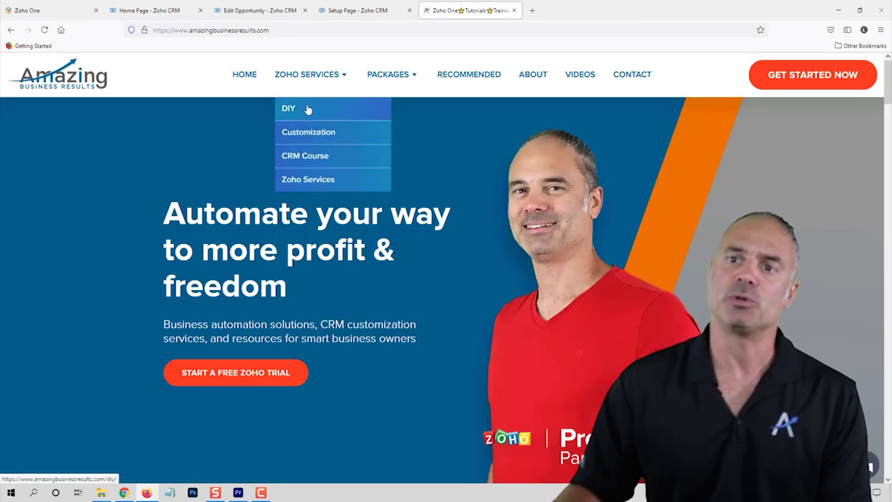
pyautogui.click(301, 110)
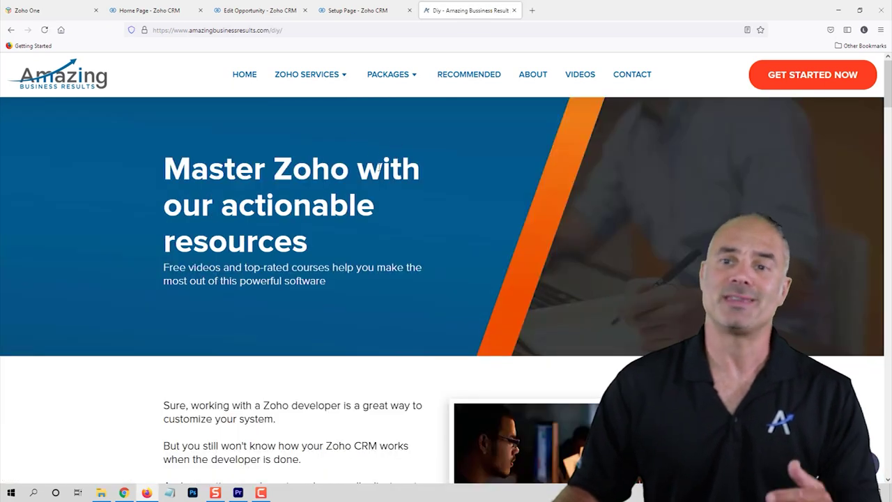
# - Find the ZOHO CRM Course section on the DIY page and open its detailed course page
pyautogui.scroll(-3, 361, 257)
pyautogui.scroll(-10, 360, 256)
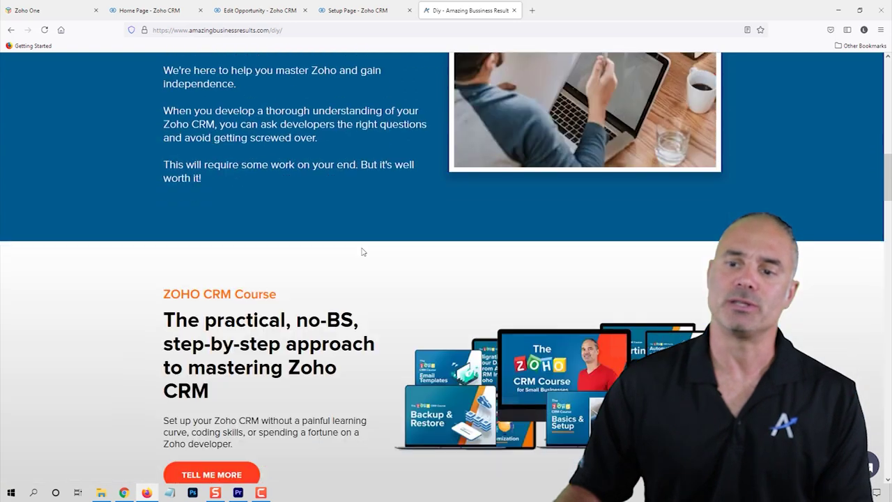
pyautogui.moveTo(163, 178); pyautogui.dragTo(341, 179)
pyautogui.click(287, 225)
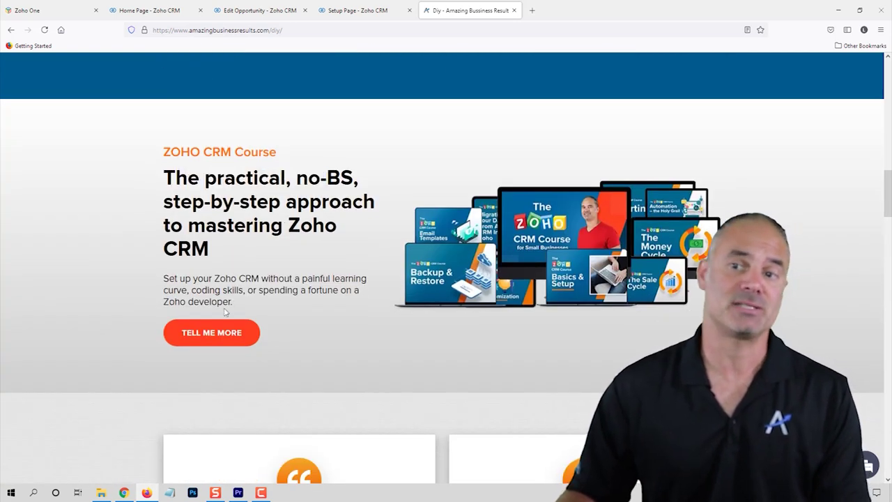
pyautogui.click(235, 335)
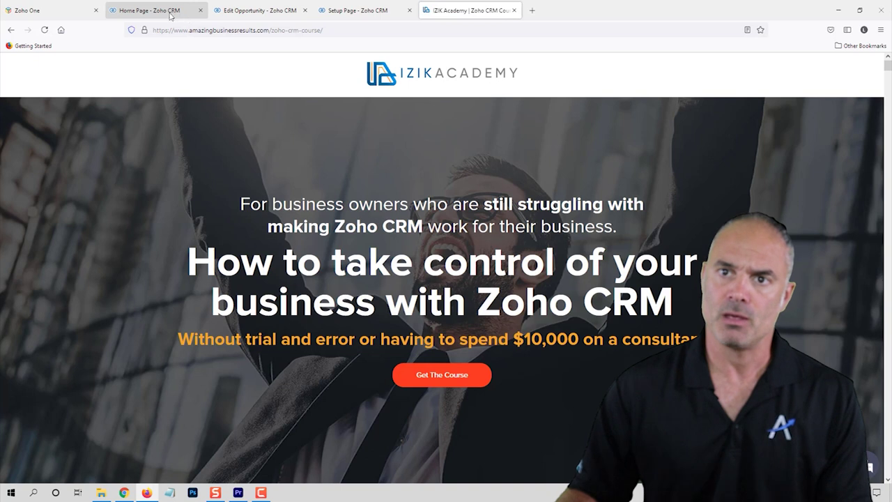
# - Switch back to Zoho CRM setup, open Personal Settings, and save the copied signature with photo and contact details as the user's signature
pyautogui.click(342, 10)
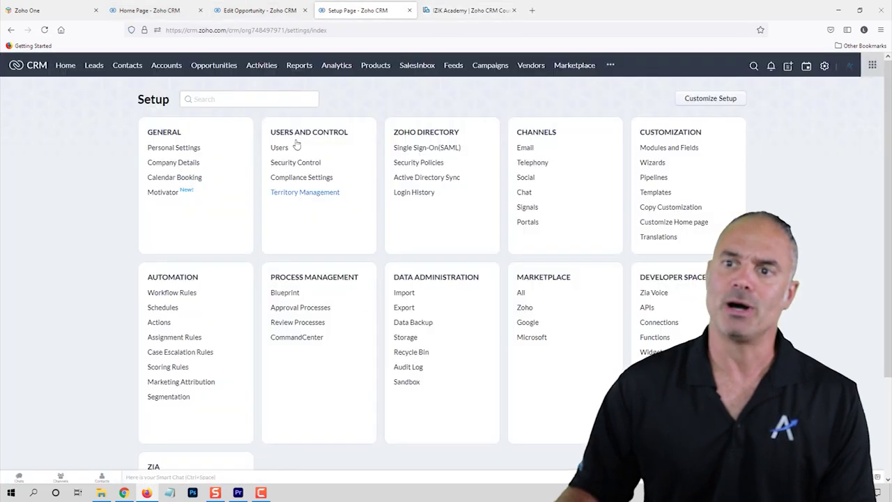
pyautogui.click(179, 148)
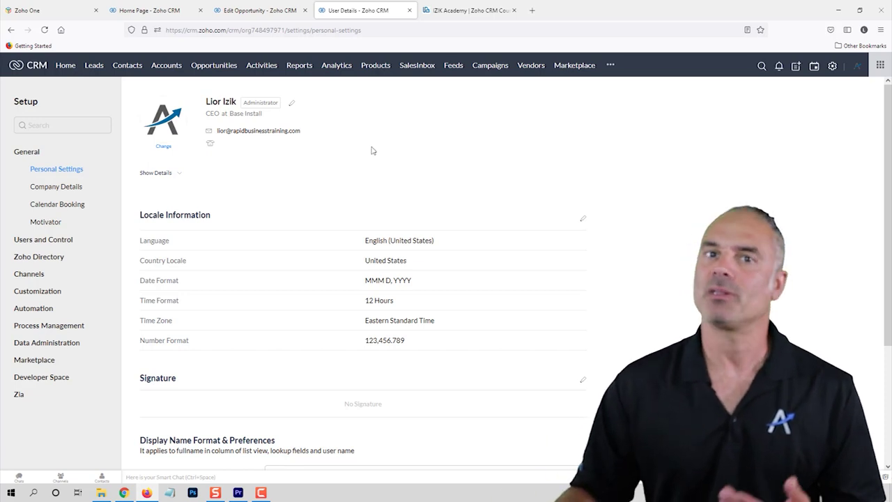
pyautogui.scroll(-3, 338, 178)
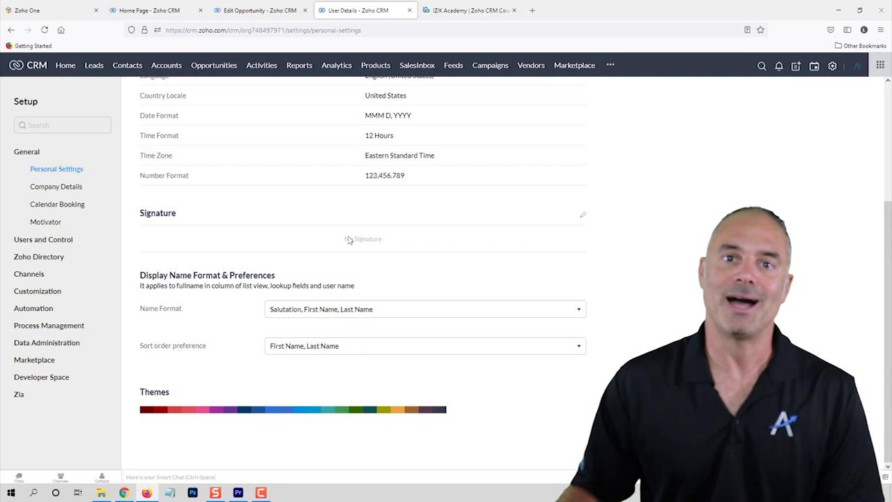
pyautogui.click(584, 218)
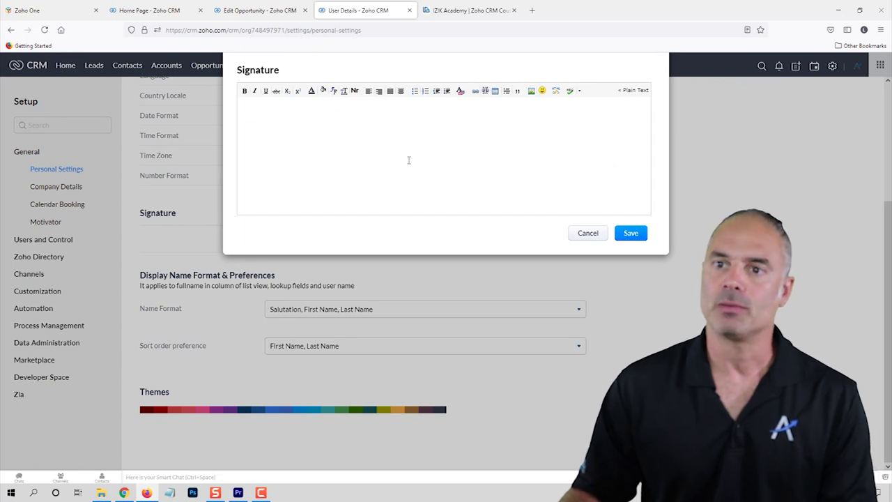
pyautogui.hotkey('ctrl', 'v')
pyautogui.hotkey('ctrl', 'a')
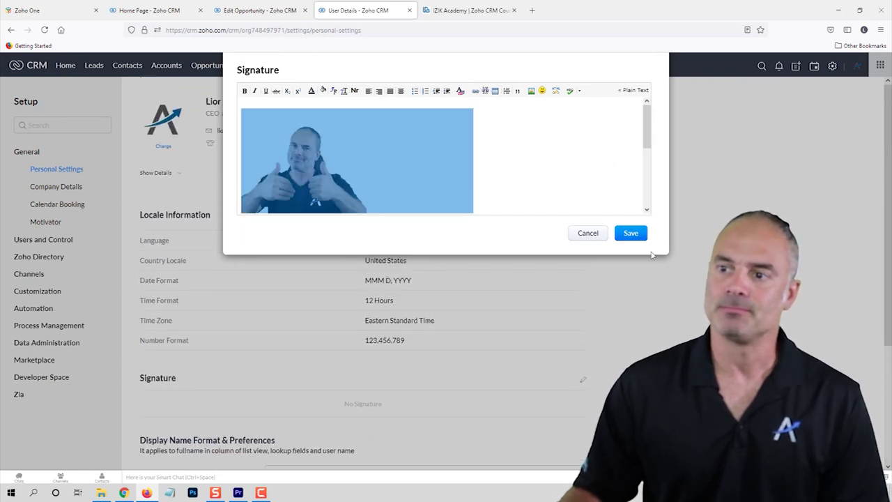
pyautogui.click(630, 233)
pyautogui.scroll(-2, 304, 329)
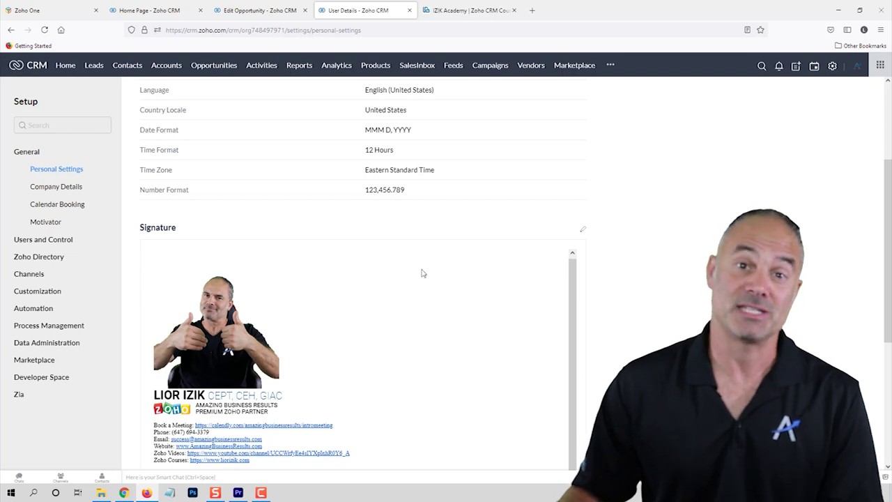
# - Open the user's account information form, examine its fields such as phone and role, and close it without saving
pyautogui.scroll(2, 621, 287)
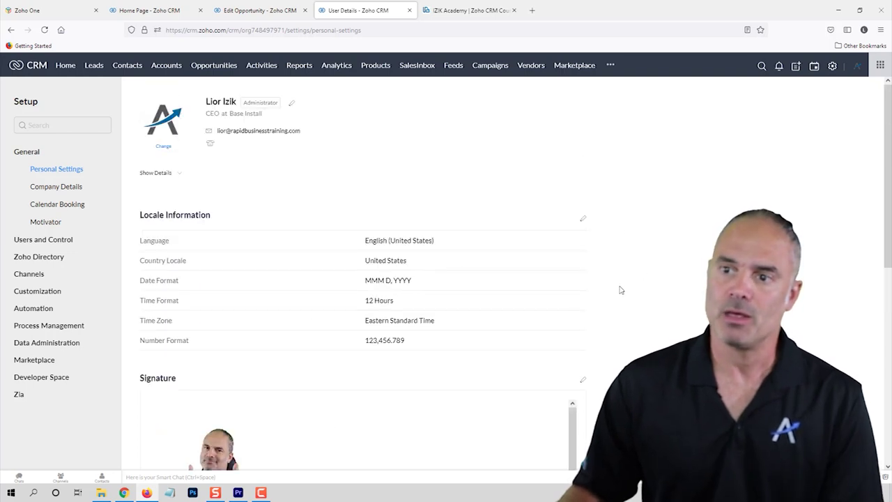
pyautogui.click(293, 103)
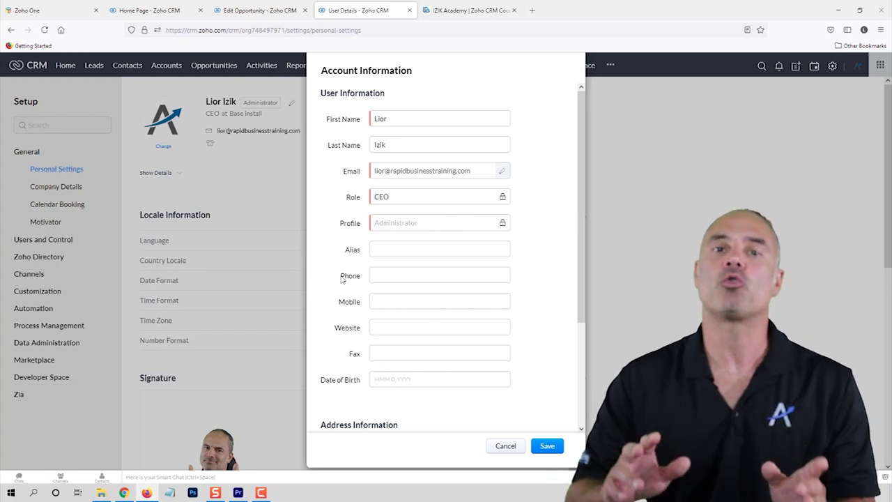
pyautogui.click(405, 276)
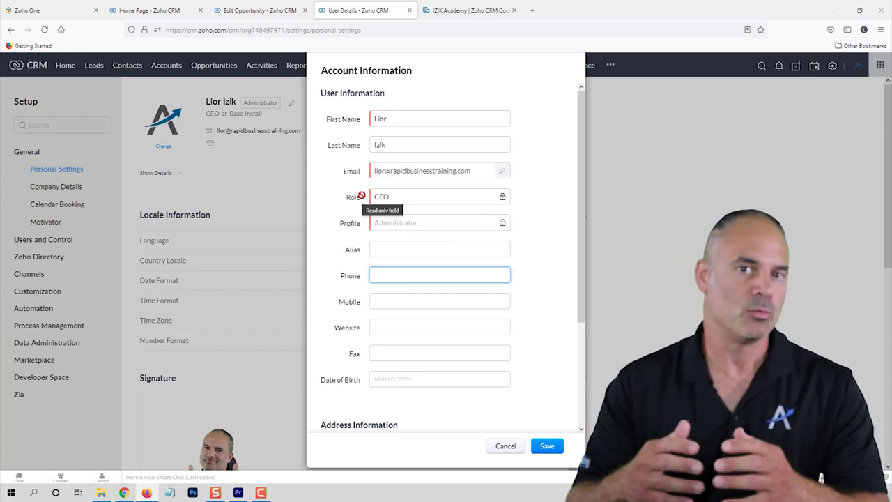
pyautogui.click(506, 446)
# - Review the company details, including the time zone setting without changing it, and open the business hours
pyautogui.click(70, 187)
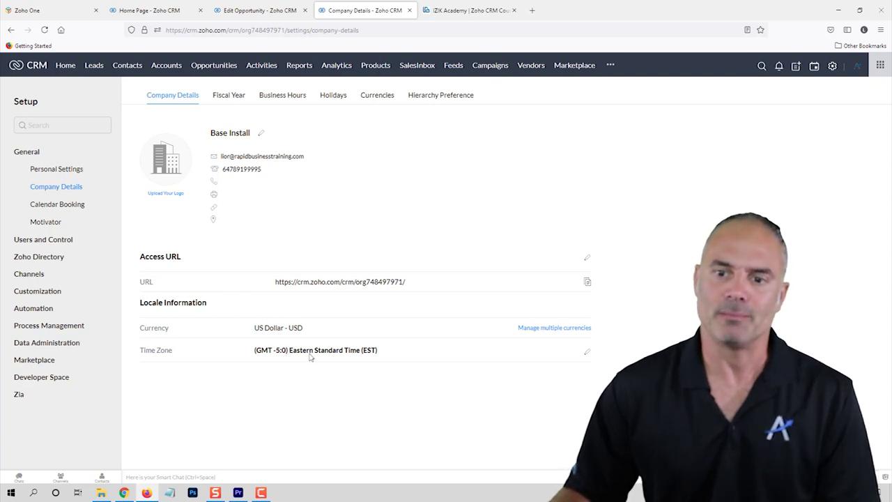
pyautogui.click(587, 354)
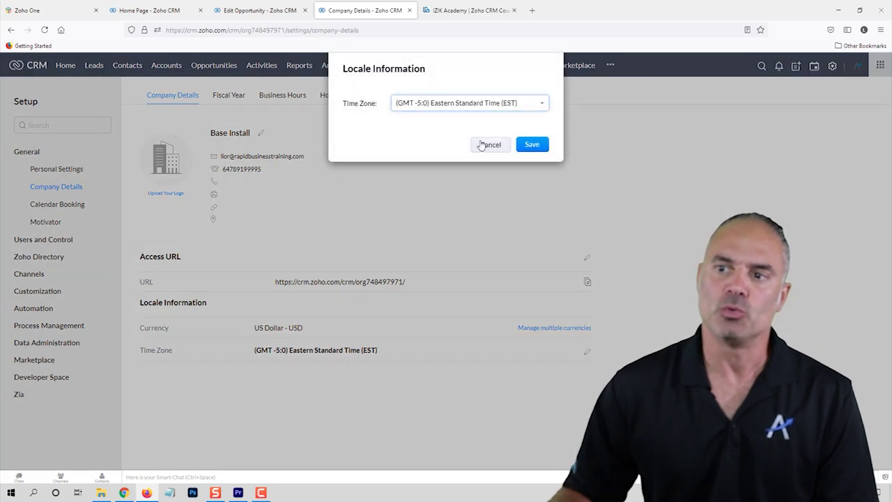
pyautogui.click(482, 144)
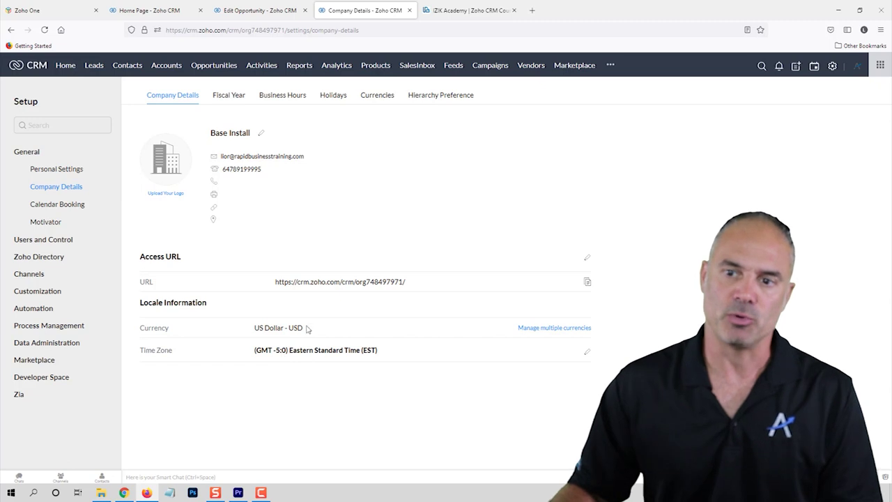
pyautogui.click(300, 102)
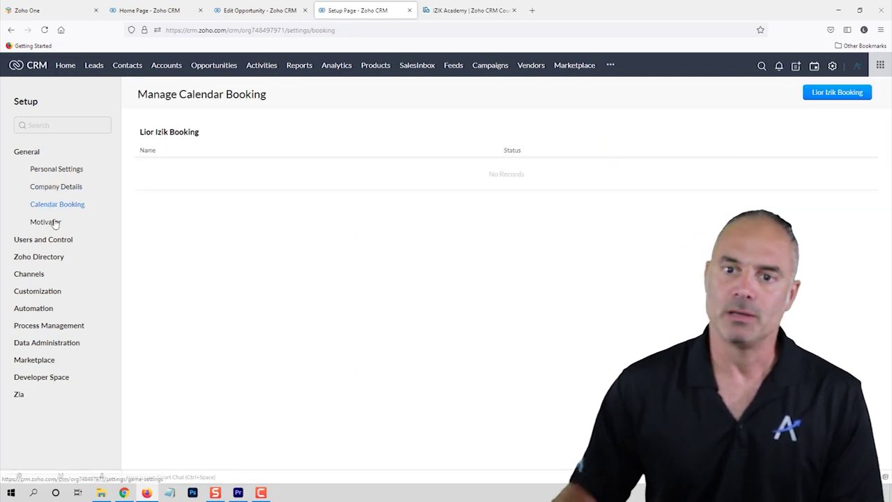
# - Open the Motivator settings and examine its KPI, Target, Game and TV Channel feature descriptions
pyautogui.click(54, 221)
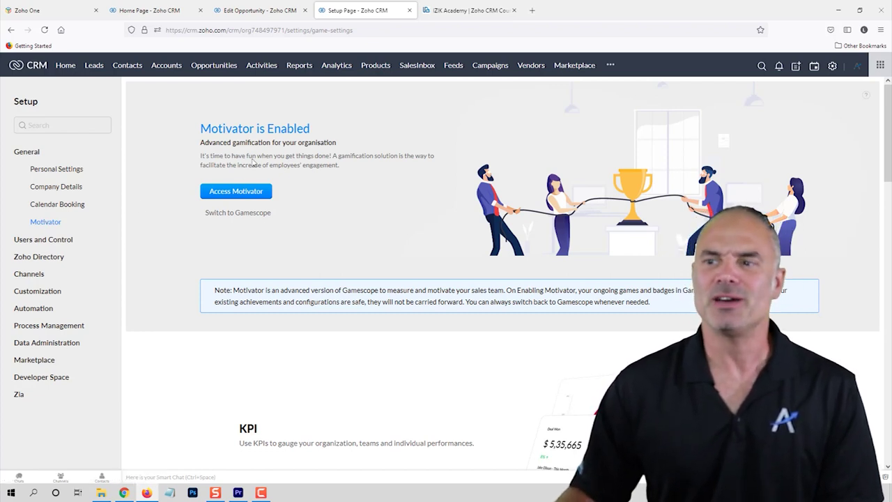
pyautogui.scroll(-4, 354, 265)
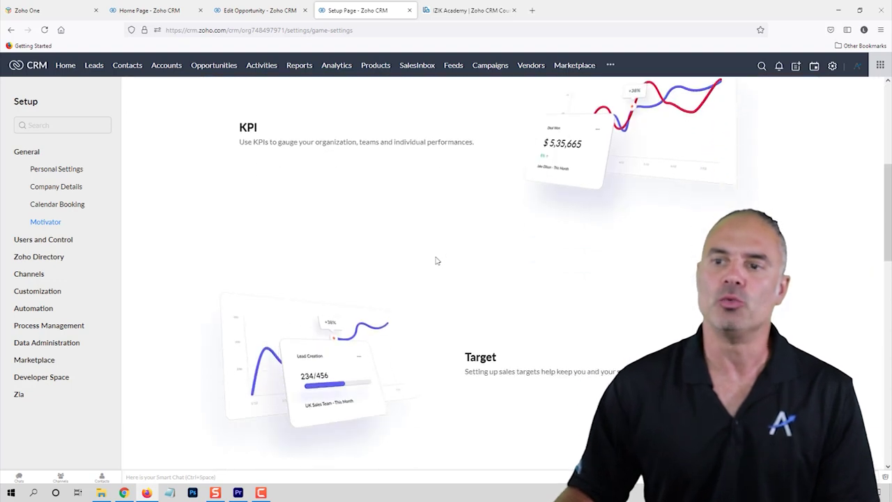
pyautogui.scroll(1, 437, 258)
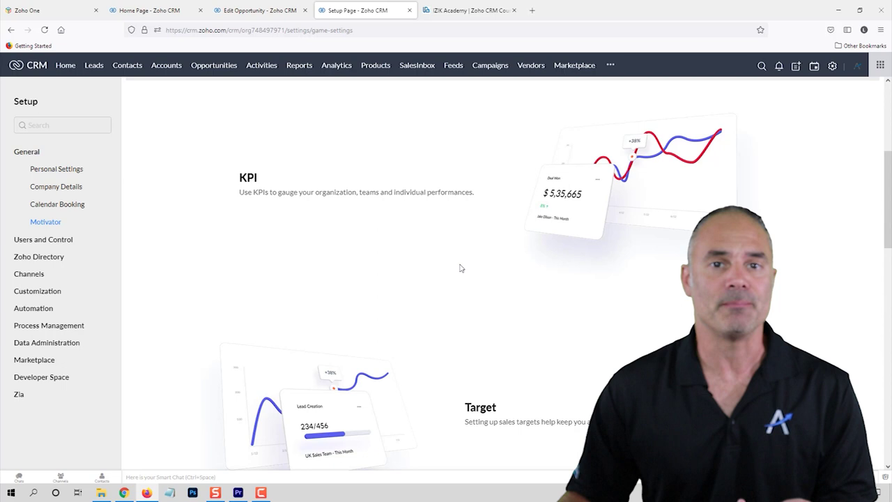
pyautogui.scroll(-1, 453, 271)
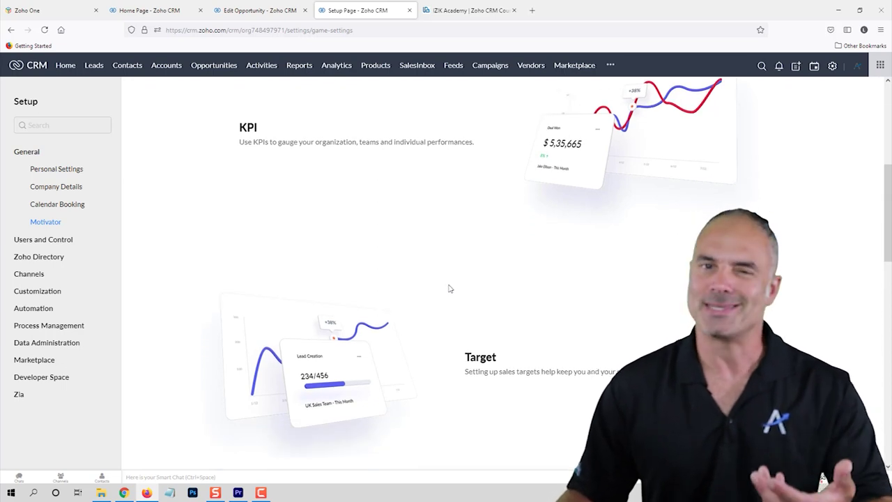
pyautogui.scroll(-2, 452, 285)
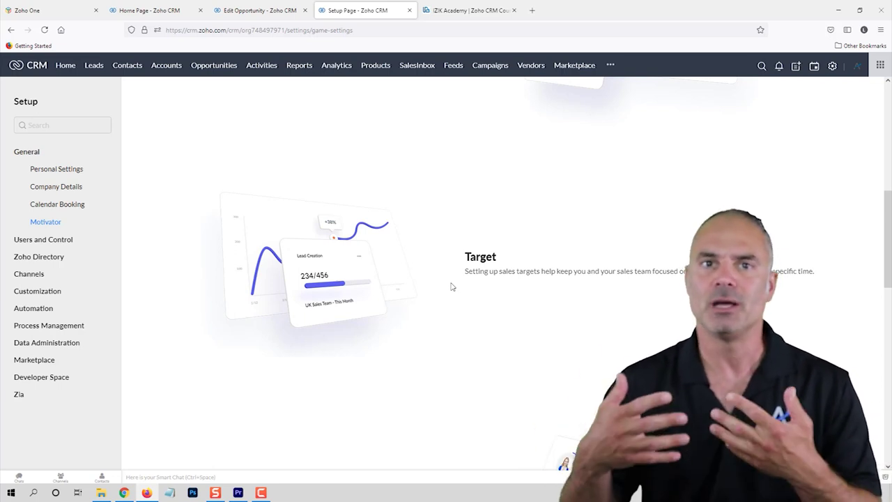
pyautogui.scroll(-5, 503, 266)
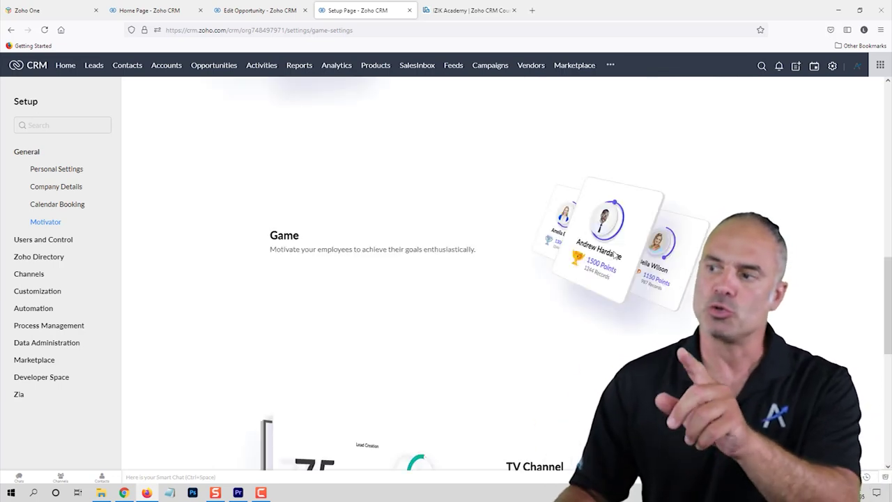
pyautogui.scroll(-3, 473, 181)
pyautogui.scroll(10, 450, 243)
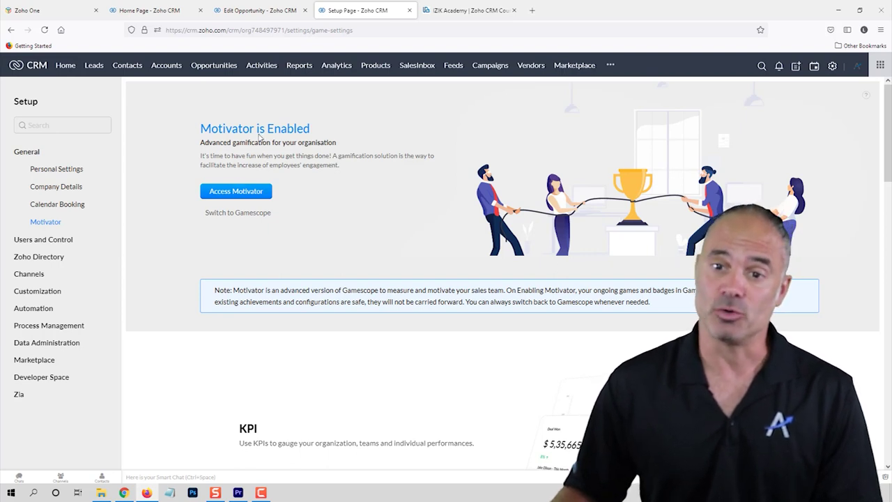
# - Return to the full setup overview and open the Users page under Users and Control
pyautogui.click(61, 241)
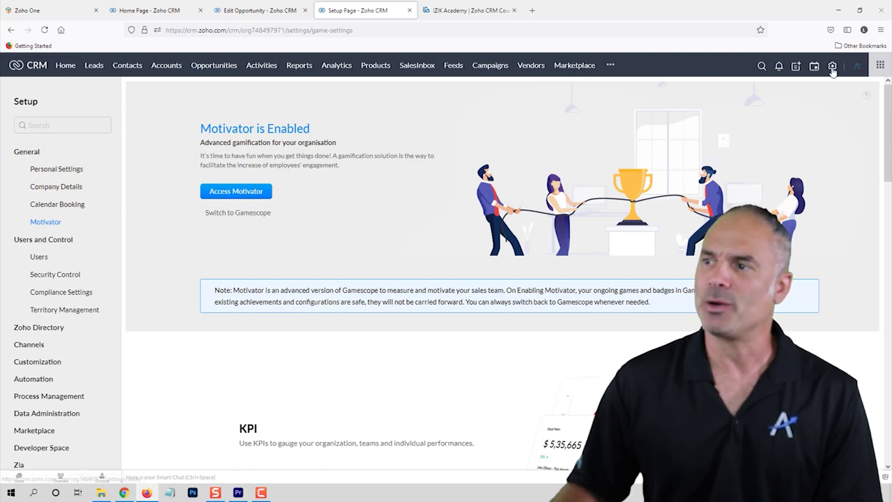
pyautogui.click(882, 66)
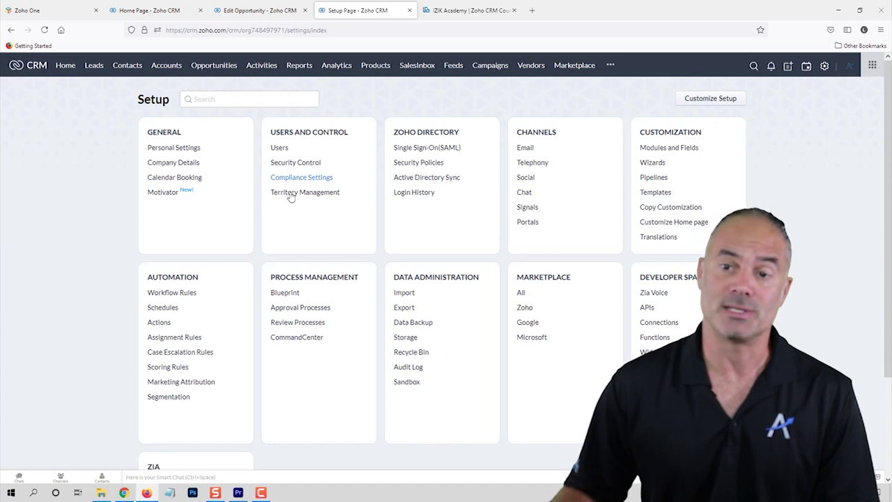
pyautogui.click(280, 148)
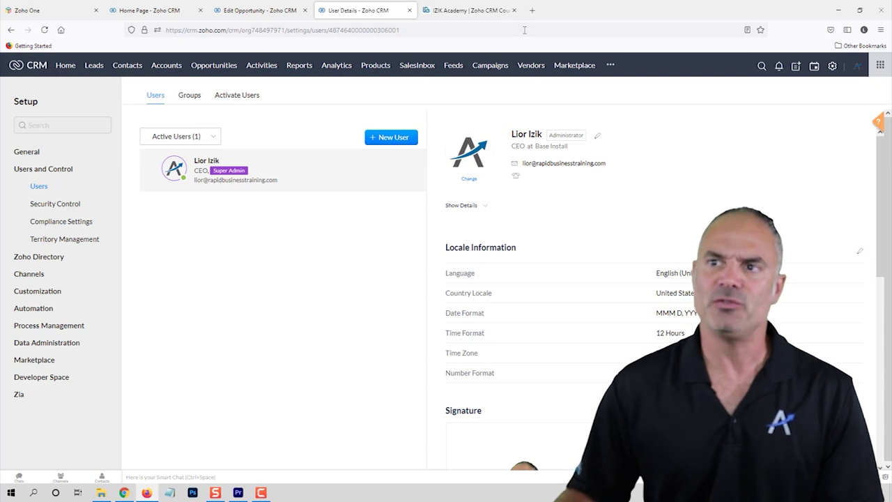
# - Open Zoho One (one.zoho.com) in a new browser tab and view the user list in its Admin Panel
pyautogui.click(533, 10)
pyautogui.write('one')
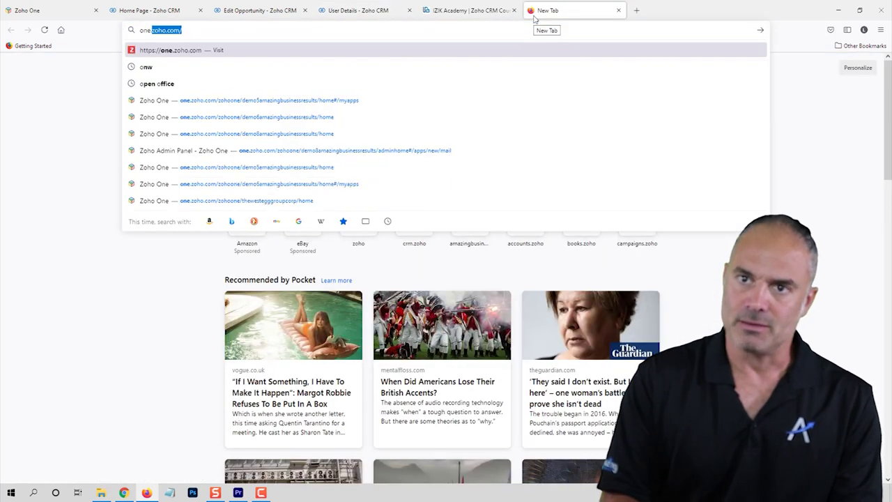
pyautogui.press('Return')
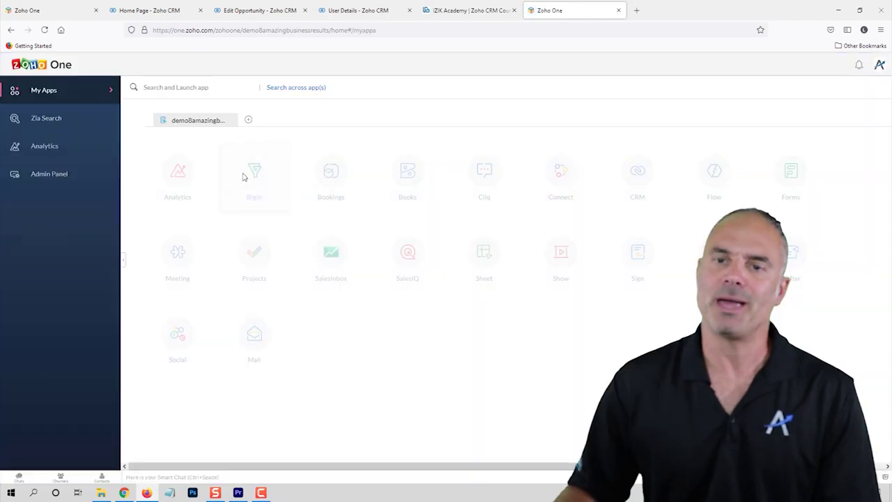
pyautogui.click(51, 175)
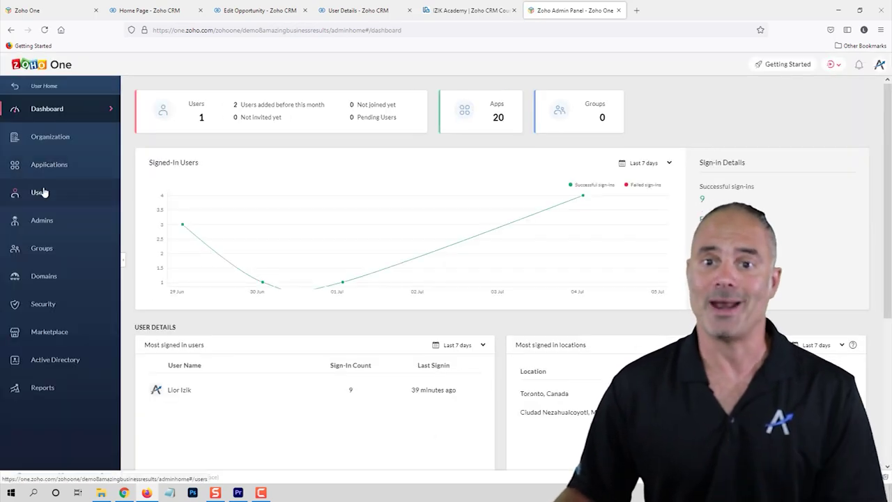
pyautogui.click(48, 191)
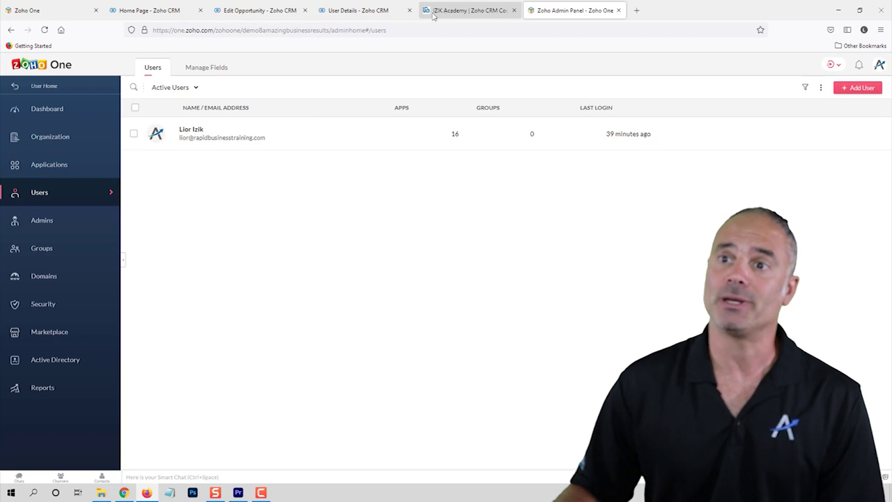
# - Return to the CRM Users page, view the new-user assignment form and the active user's edit form, and leave both without changes
pyautogui.click(358, 11)
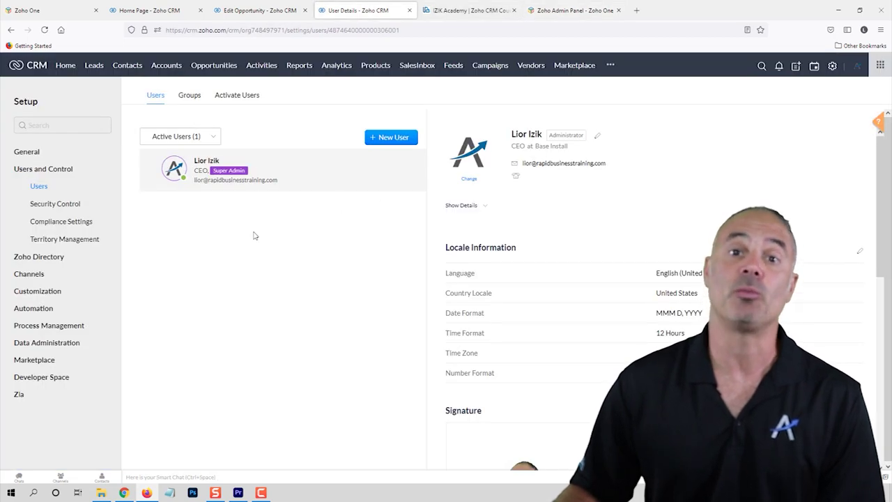
pyautogui.click(394, 138)
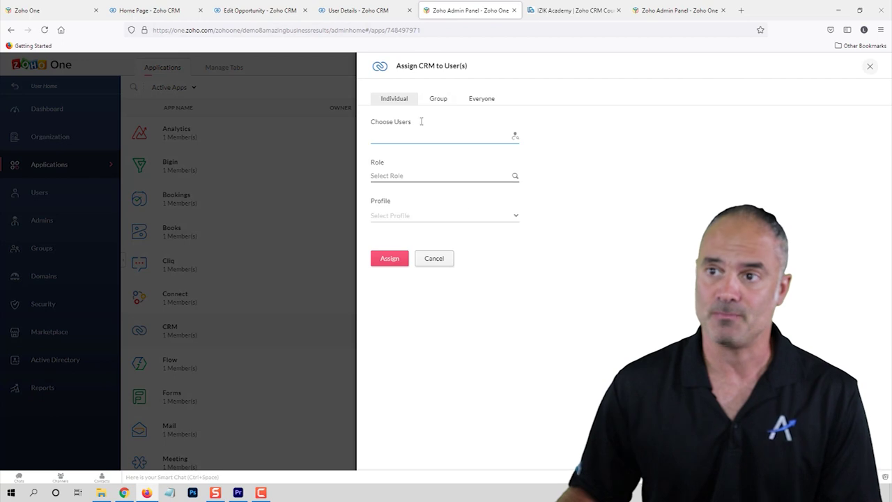
pyautogui.click(514, 10)
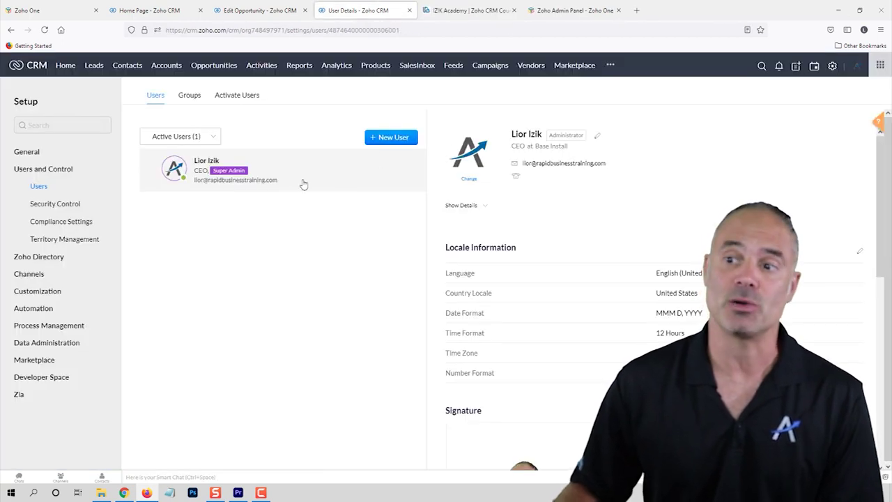
pyautogui.click(598, 137)
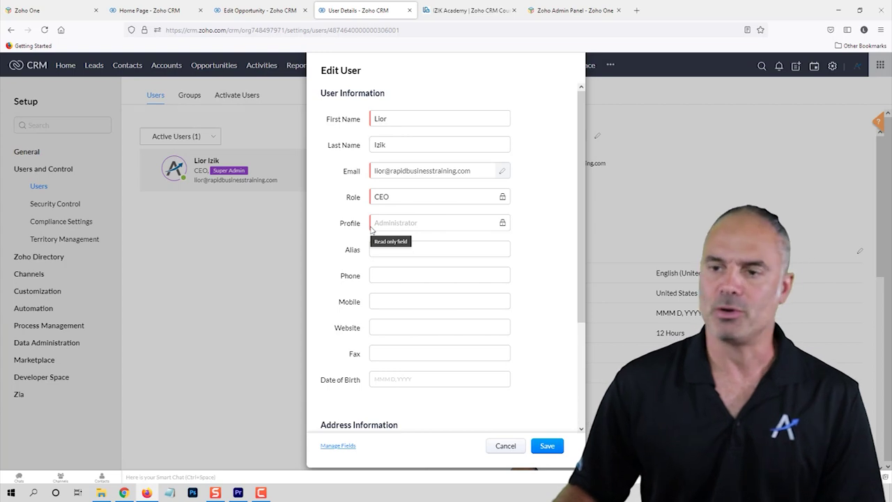
pyautogui.click(505, 447)
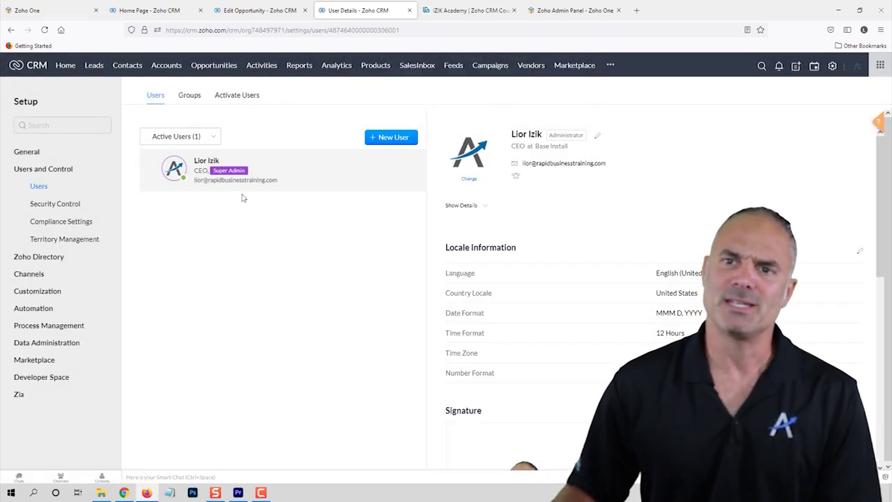
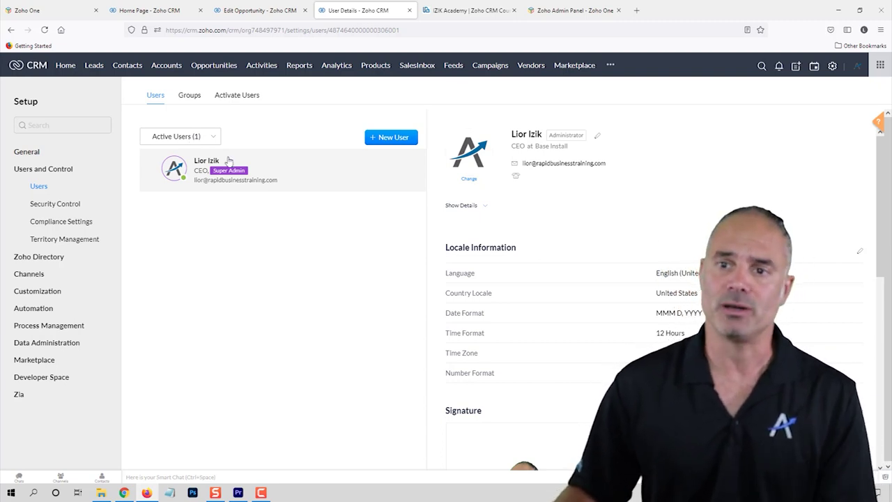
# - Open the Standard profile under Security Control and limit its Leads permissions to View only
pyautogui.click(70, 204)
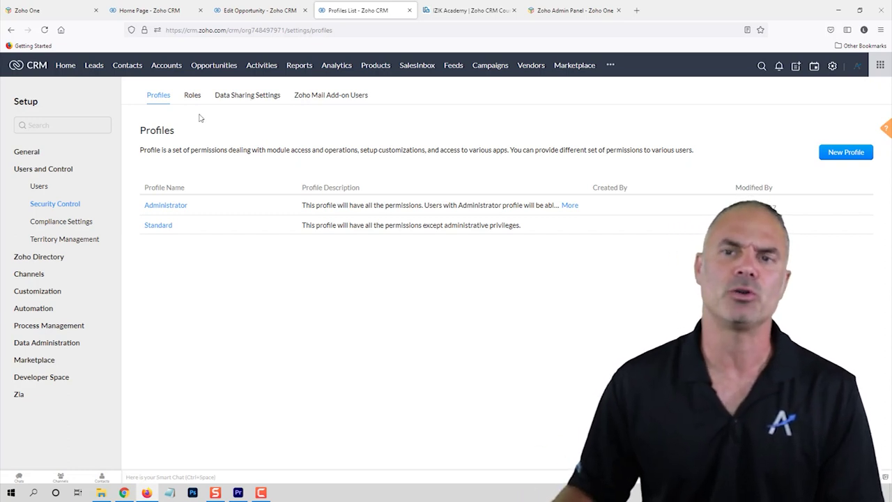
pyautogui.click(157, 227)
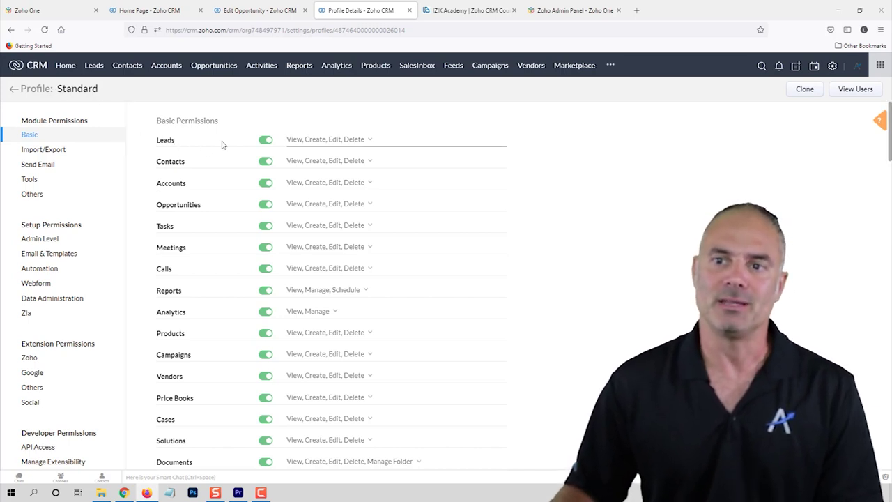
pyautogui.click(305, 140)
pyautogui.click(313, 176)
pyautogui.click(312, 191)
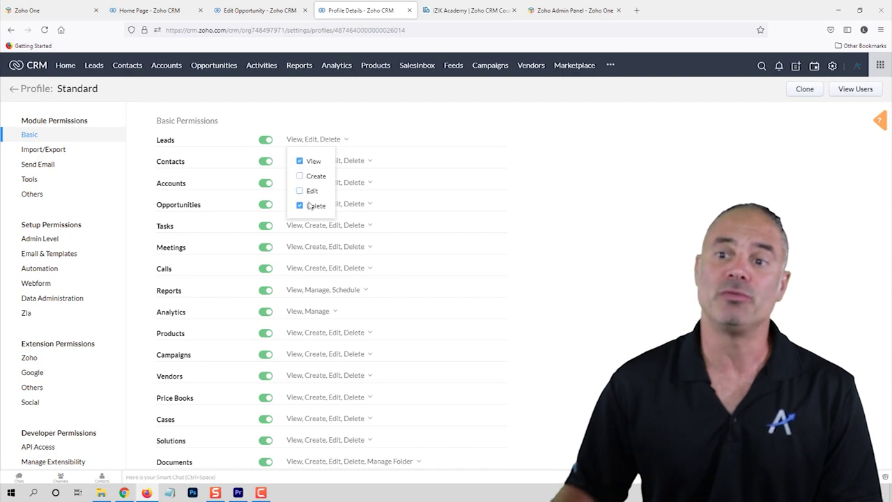
pyautogui.click(310, 207)
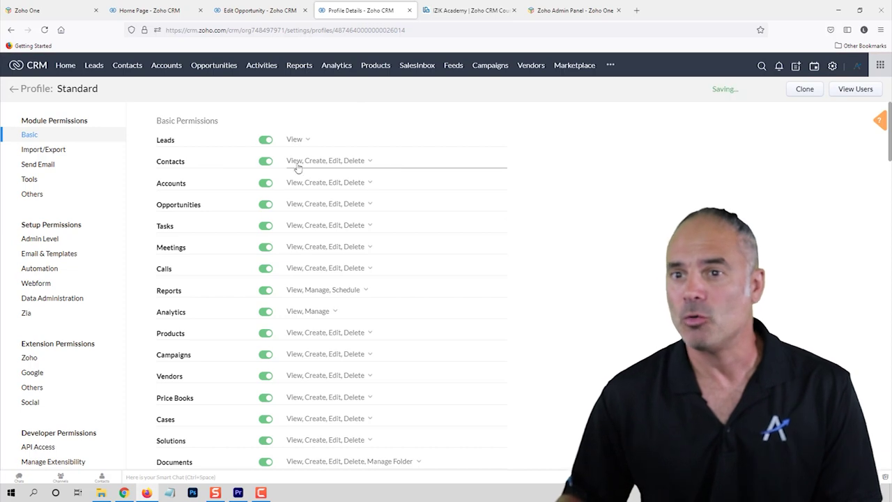
# - Turn off access to Leads, Contacts and Accounts in the Standard profile's basic permissions
pyautogui.click(267, 141)
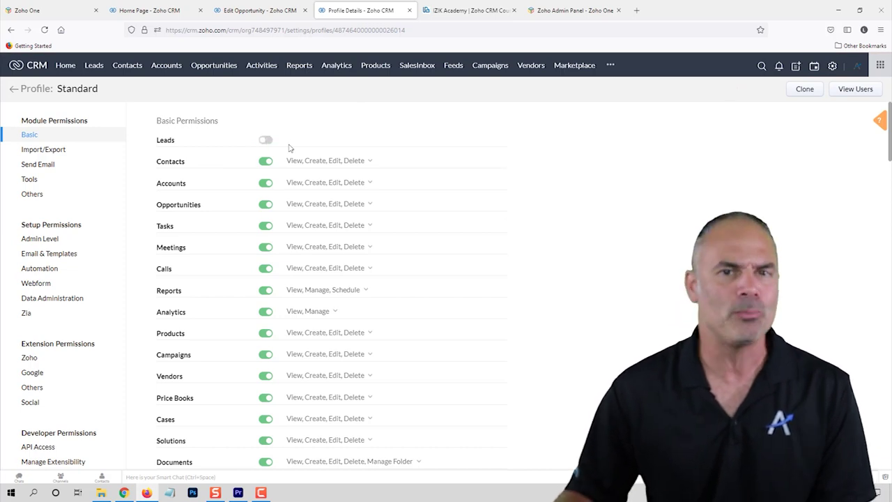
pyautogui.click(265, 161)
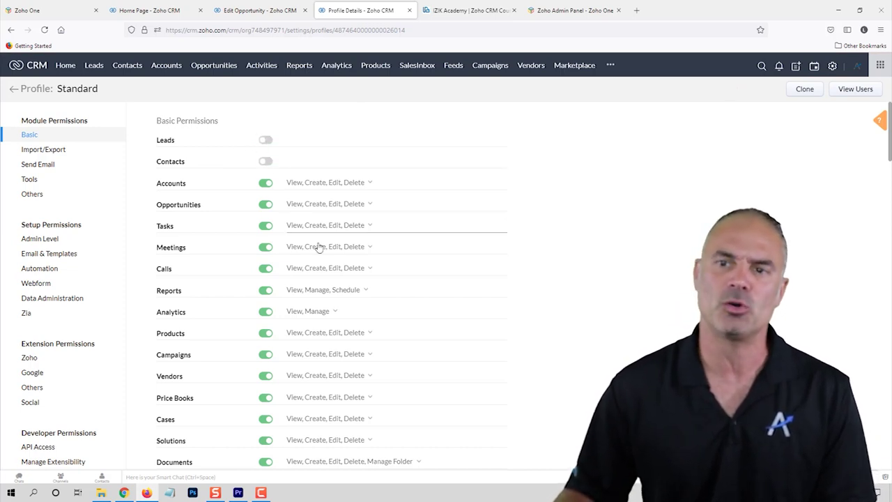
pyautogui.click(306, 184)
pyautogui.click(313, 205)
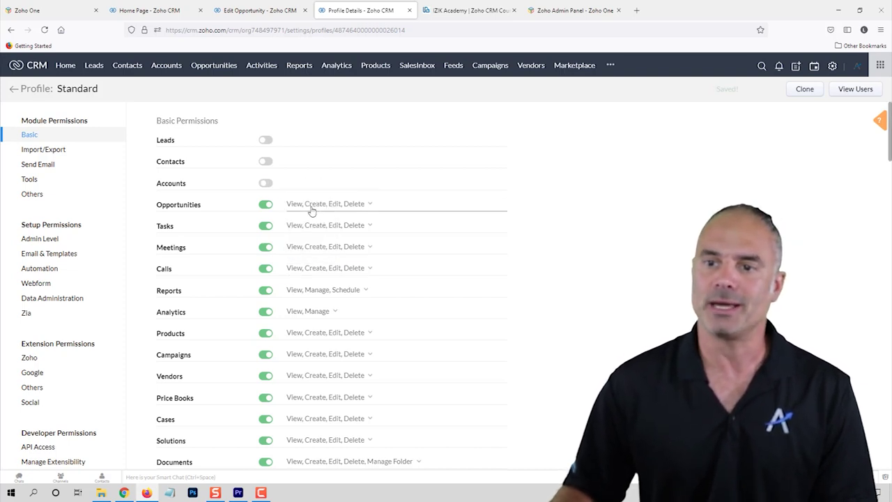
pyautogui.click(319, 209)
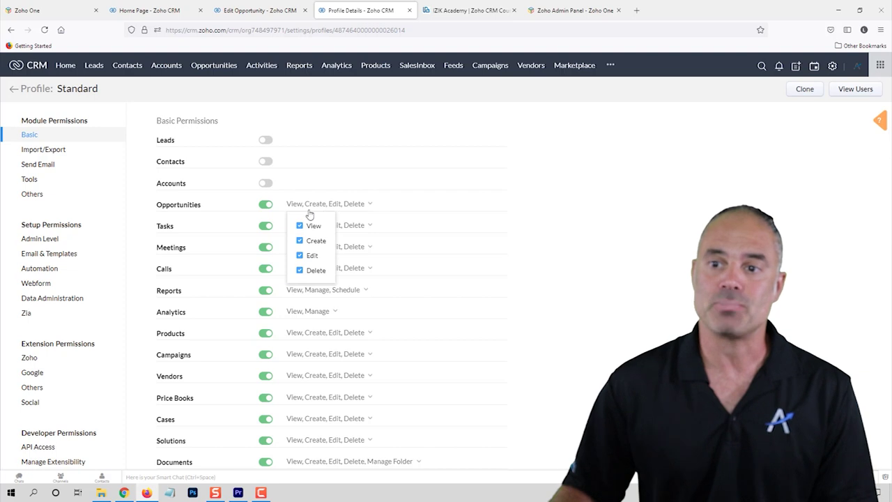
# - Turn Accounts access back on for the Standard profile and limit it to View and Create
pyautogui.click(267, 182)
pyautogui.click(294, 186)
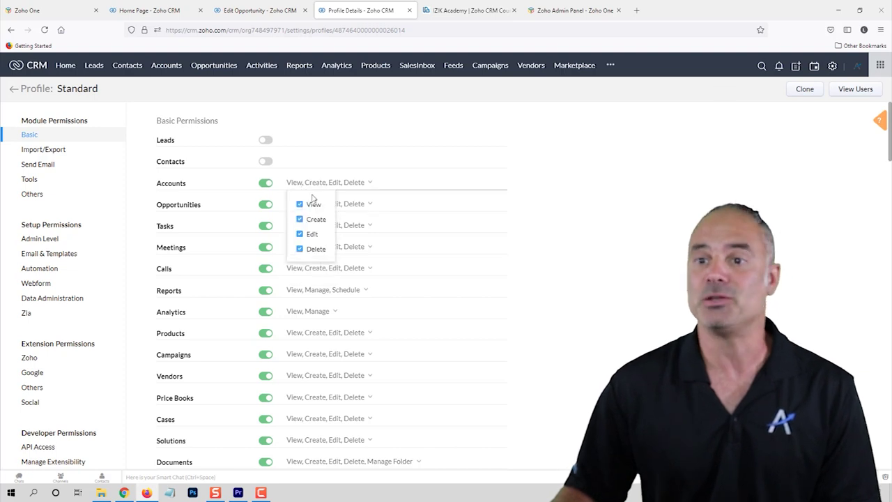
pyautogui.click(312, 234)
pyautogui.click(313, 249)
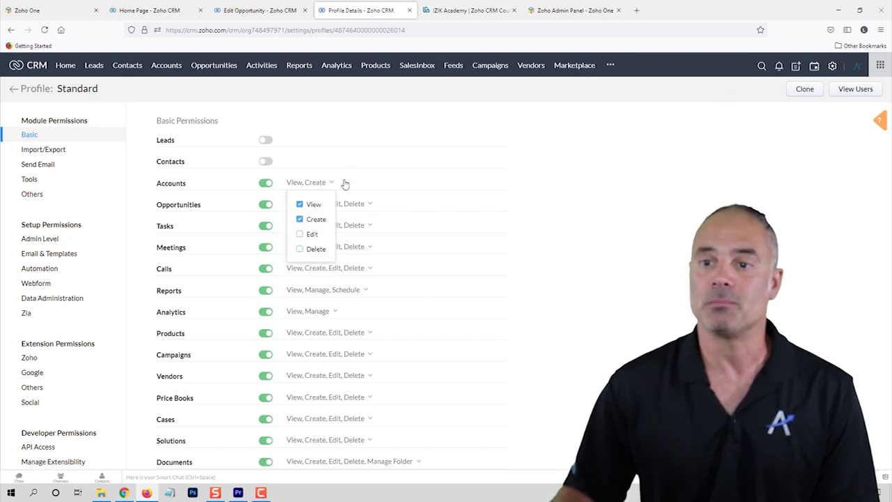
pyautogui.click(377, 103)
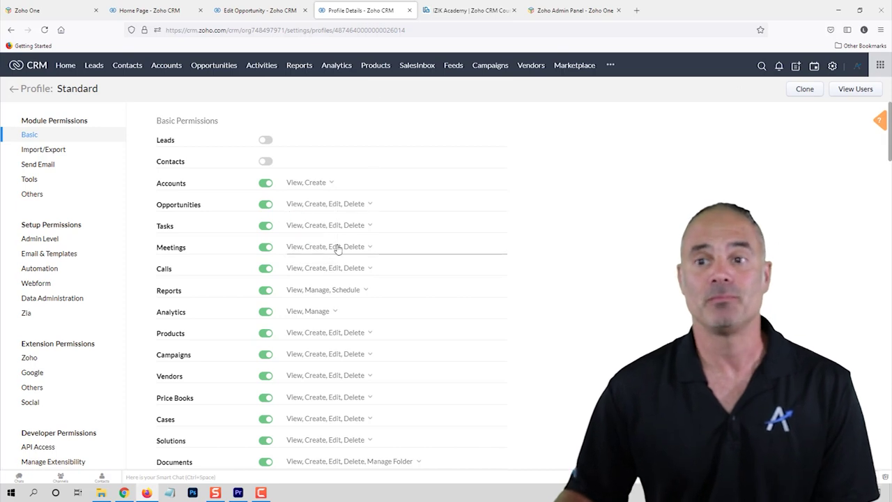
# - Remove the Delete permission for Opportunities and Tasks from the Standard profile
pyautogui.click(338, 204)
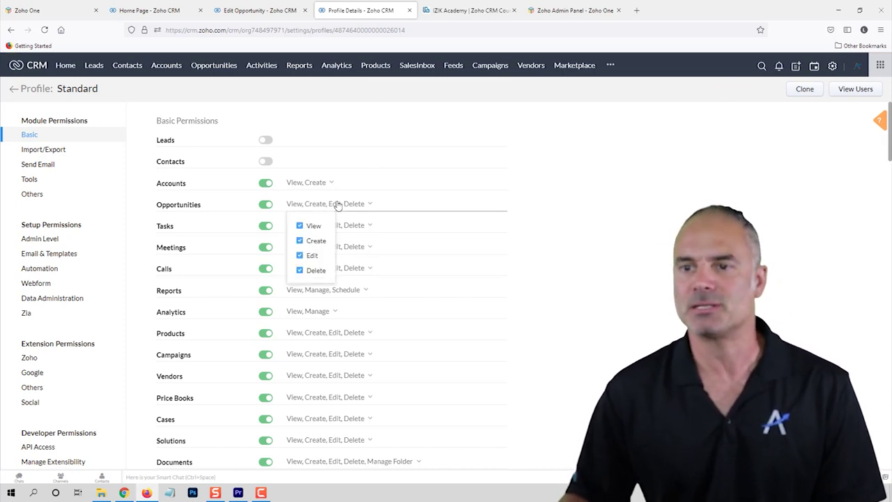
pyautogui.click(311, 268)
pyautogui.click(358, 224)
pyautogui.click(347, 225)
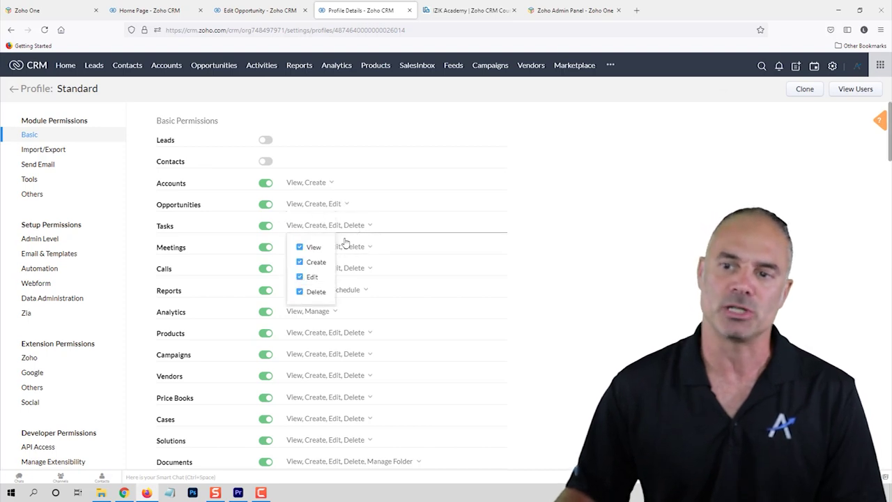
pyautogui.click(314, 291)
pyautogui.click(417, 88)
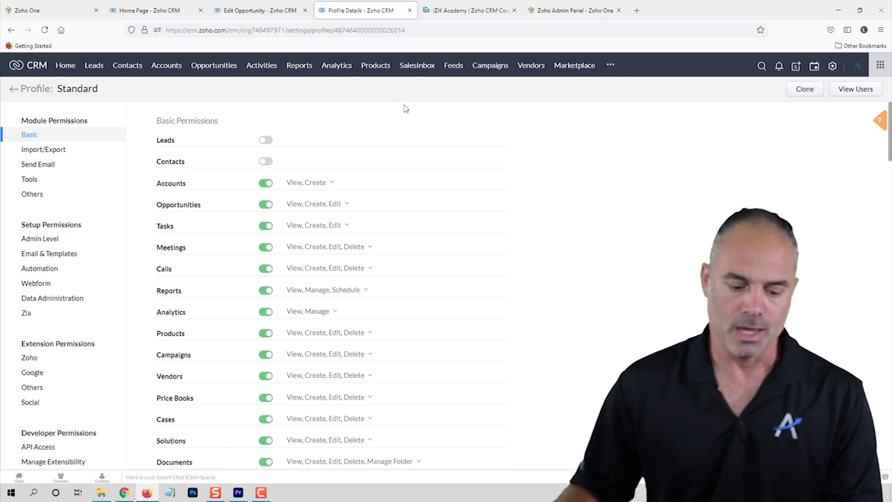
# - Search the Standard profile page for "export", examine the Import/Export permissions, and clear the search text
pyautogui.hotkey('ctrl', 'f')
pyautogui.write('e')
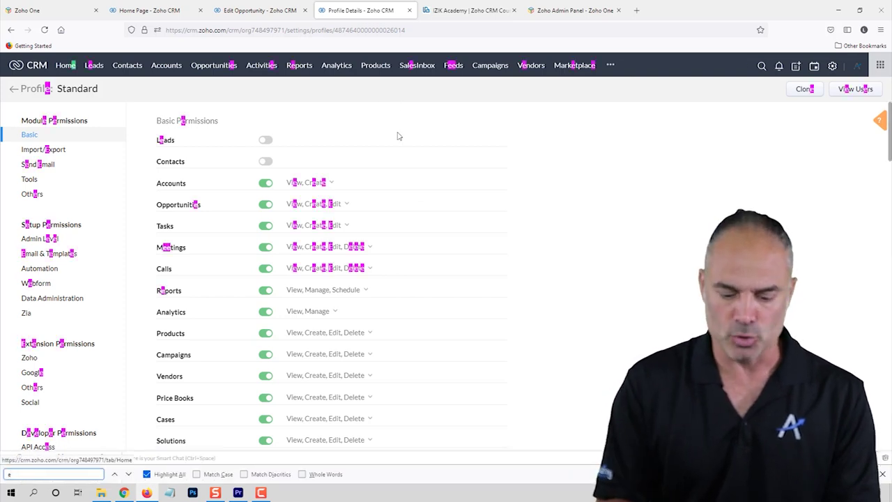
pyautogui.write('xport')
pyautogui.press('Return')
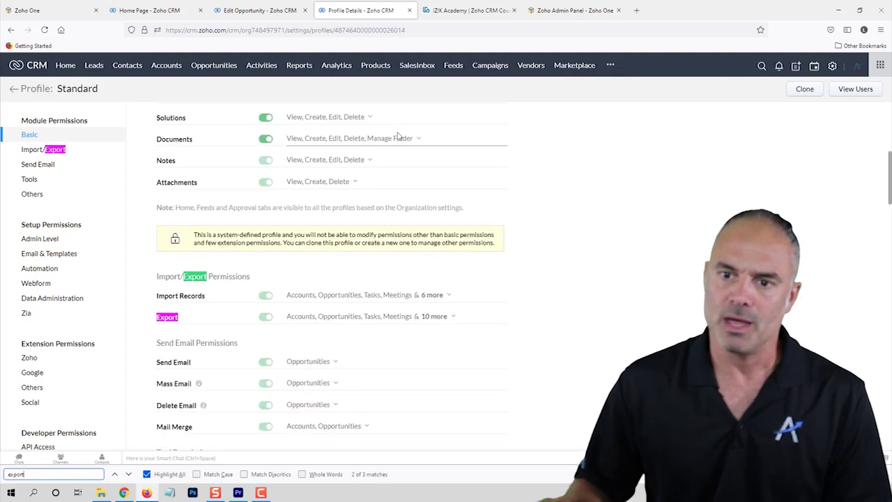
pyautogui.click(255, 271)
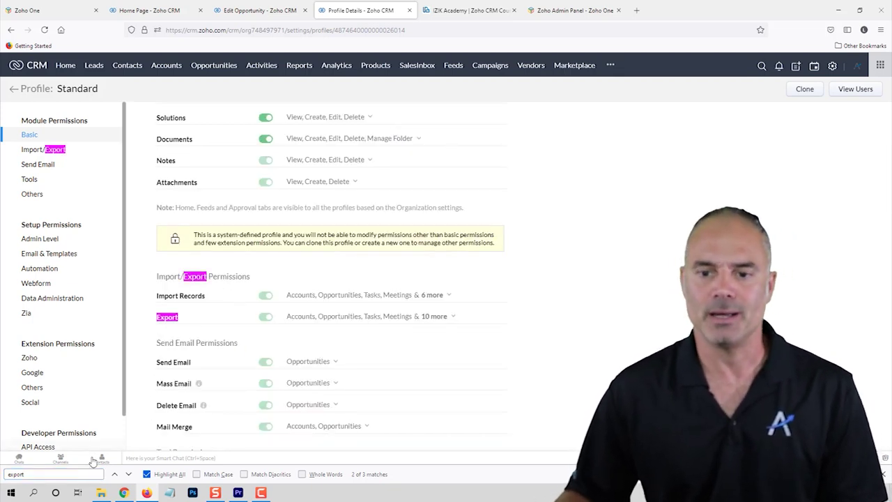
pyautogui.hotkey('ctrl', 'f')
pyautogui.press('Delete')
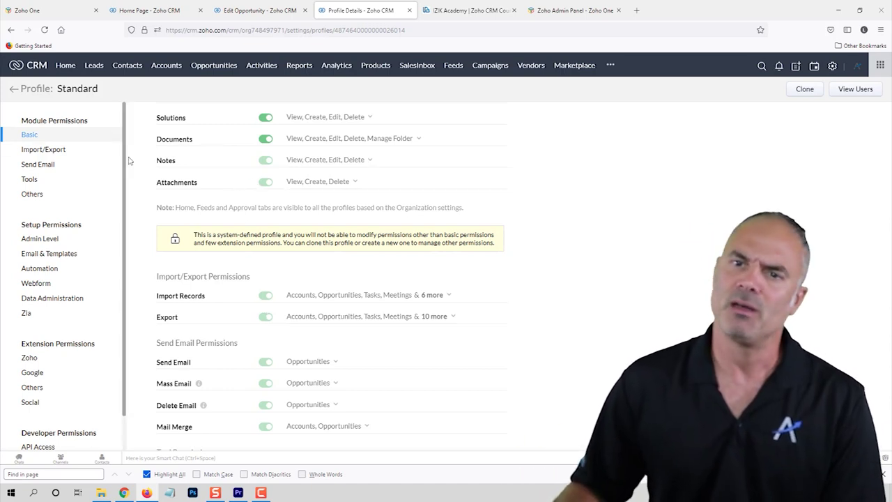
# - Return to the profiles list and open the Email configuration settings under Channels
pyautogui.click(13, 89)
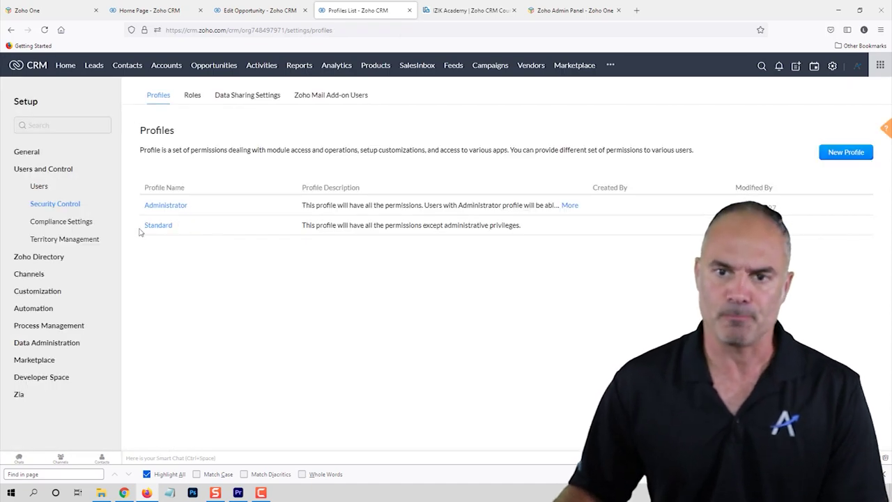
pyautogui.click(38, 274)
pyautogui.click(36, 291)
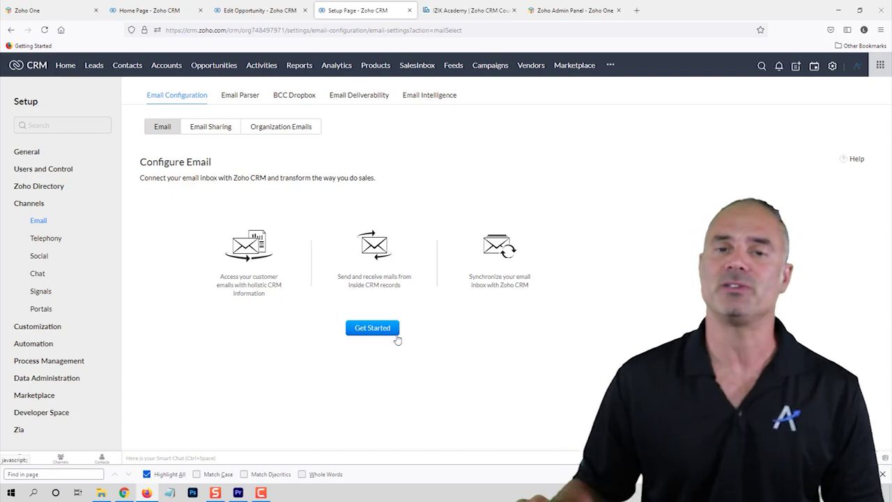
# - View the Emails section of an opportunity record, and return to Setup to open the Telephony settings
pyautogui.click(216, 65)
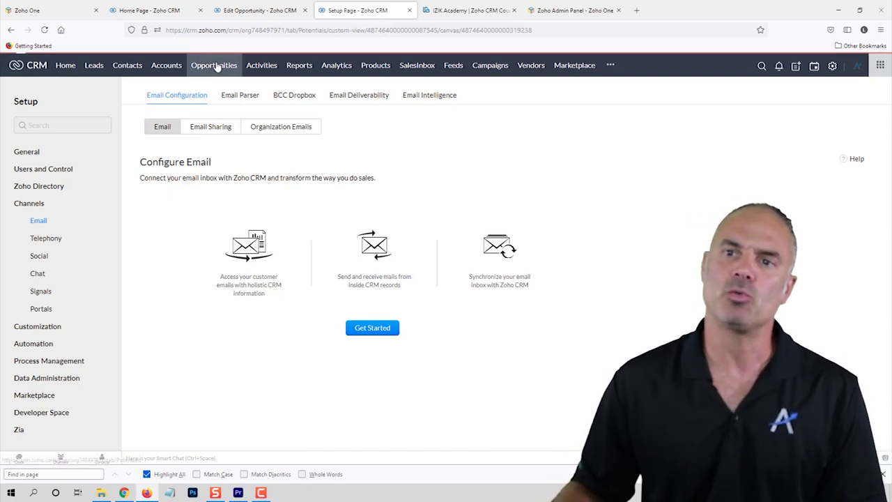
pyautogui.click(220, 167)
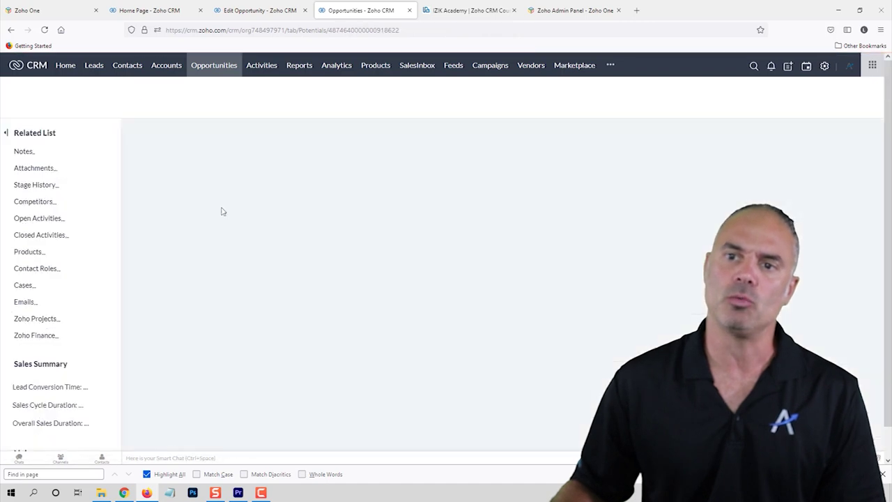
pyautogui.click(35, 297)
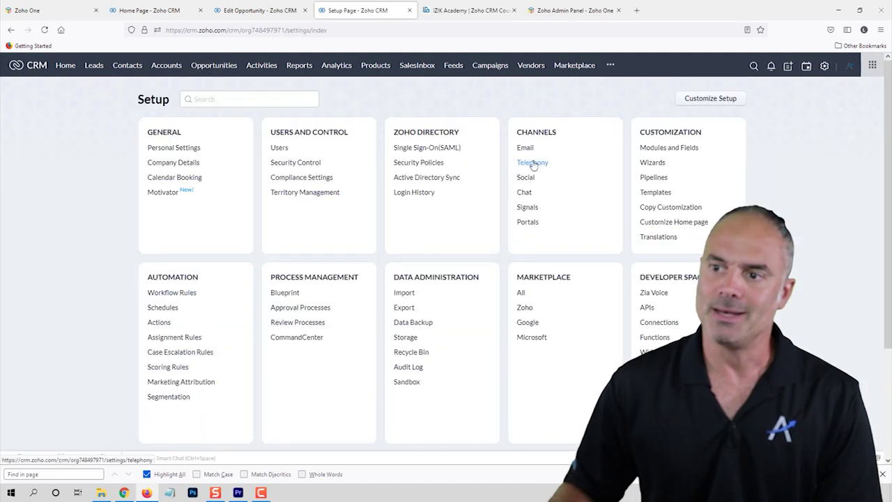
pyautogui.click(533, 163)
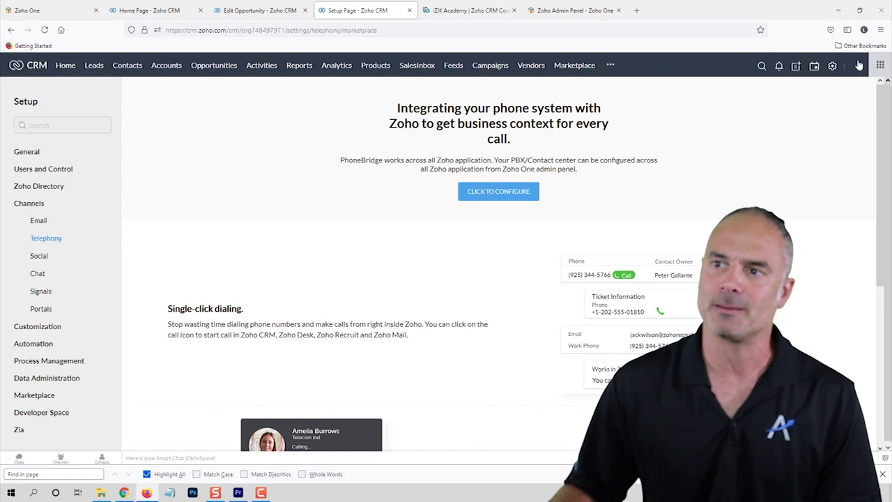
# - Switch to the Zoho CRM course page and open the Recommended page of the Amazing Business Results website
pyautogui.click(492, 12)
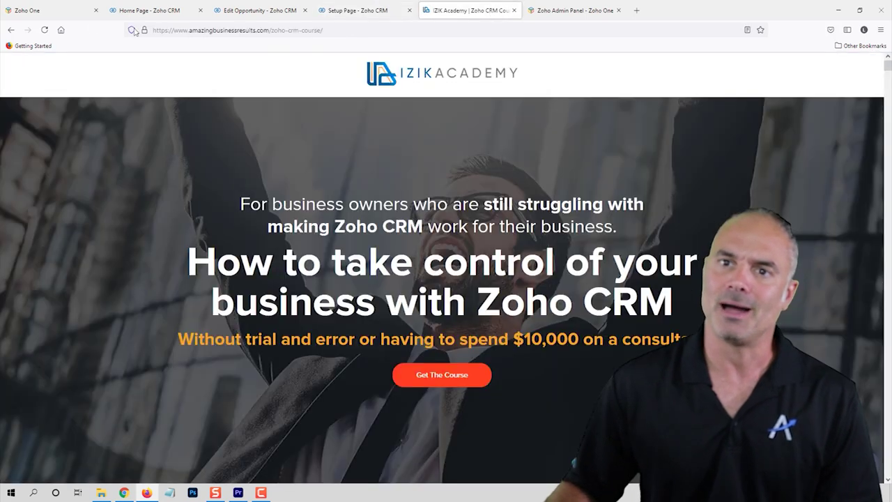
pyautogui.click(10, 30)
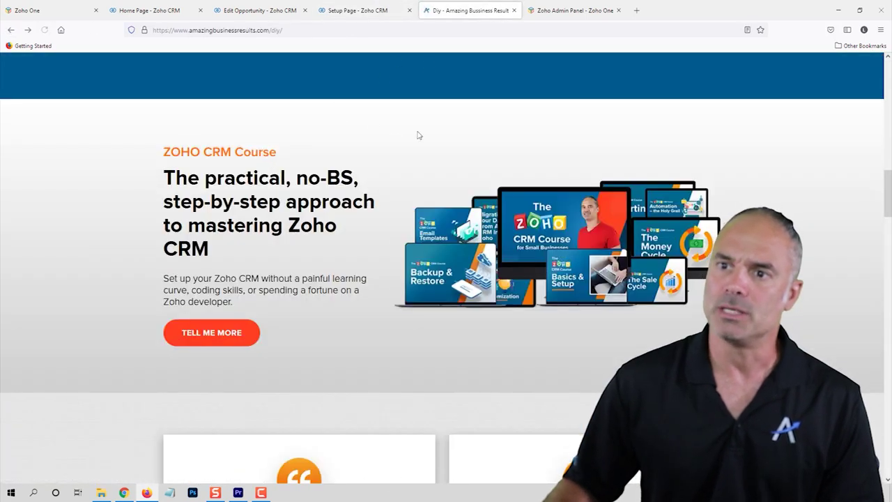
pyautogui.scroll(10, 416, 135)
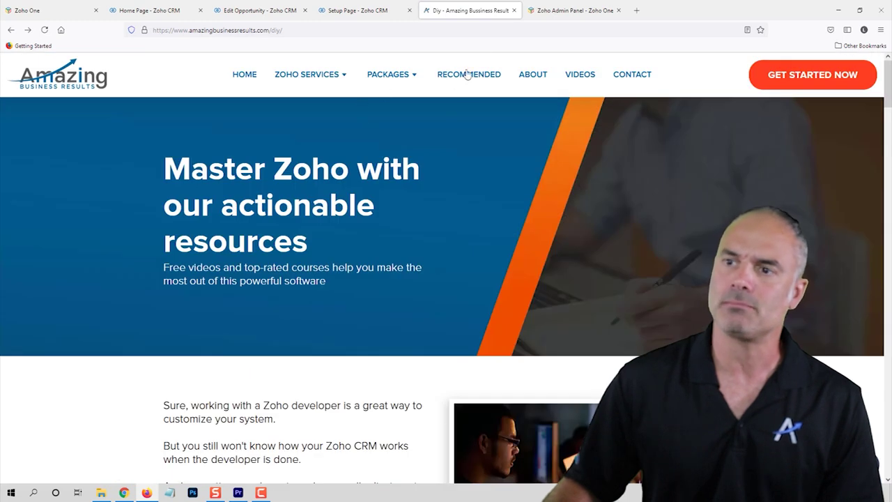
pyautogui.click(469, 76)
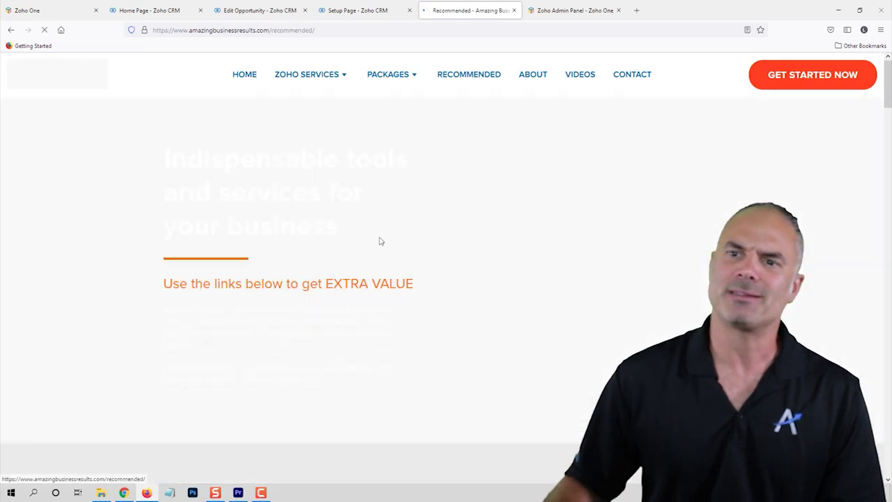
# - Look through the recommended services from Zuper to the SMS Plugin for Zoho, including the JustCall phone system
pyautogui.scroll(-3, 467, 217)
pyautogui.scroll(-10, 467, 217)
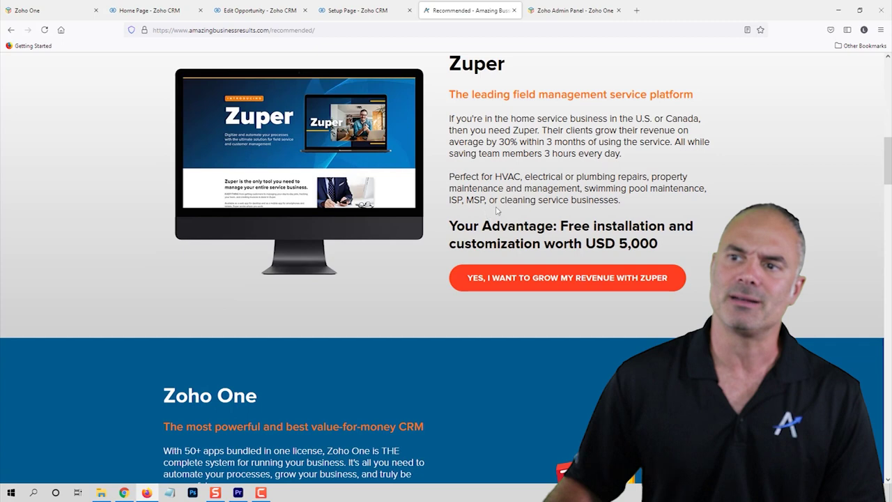
pyautogui.scroll(-5, 579, 237)
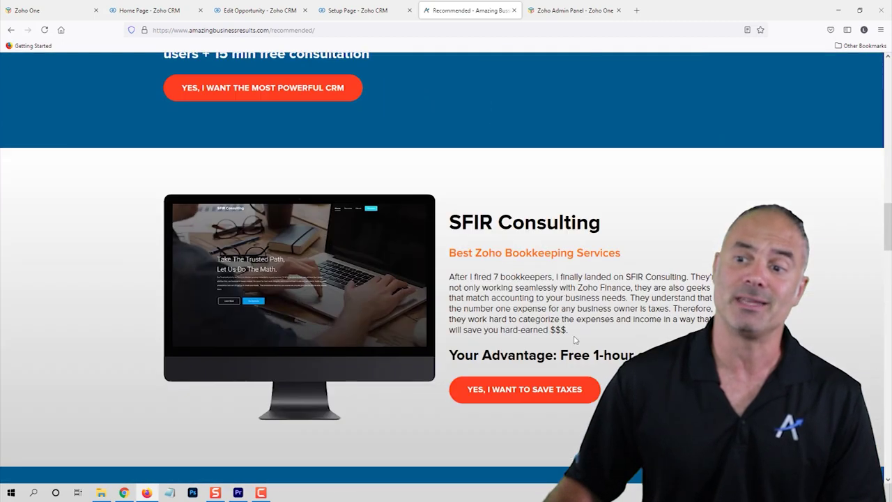
pyautogui.scroll(-2, 488, 226)
pyautogui.scroll(4, 481, 230)
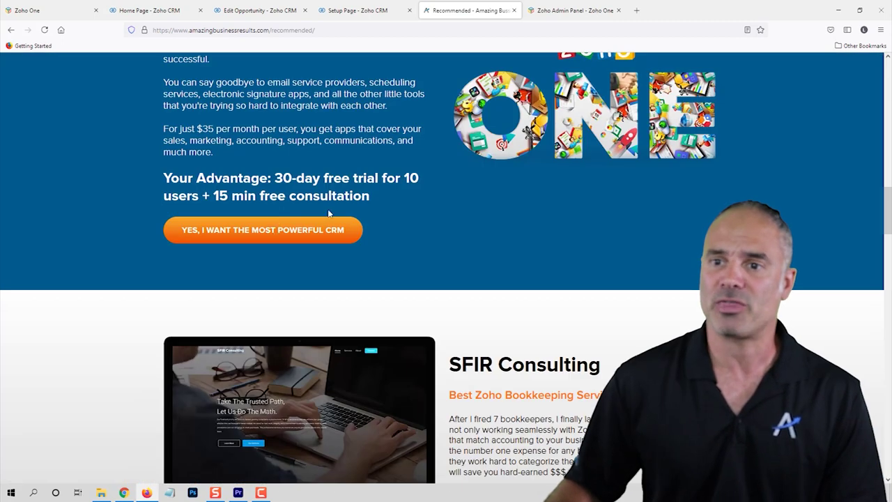
pyautogui.scroll(-3, 359, 220)
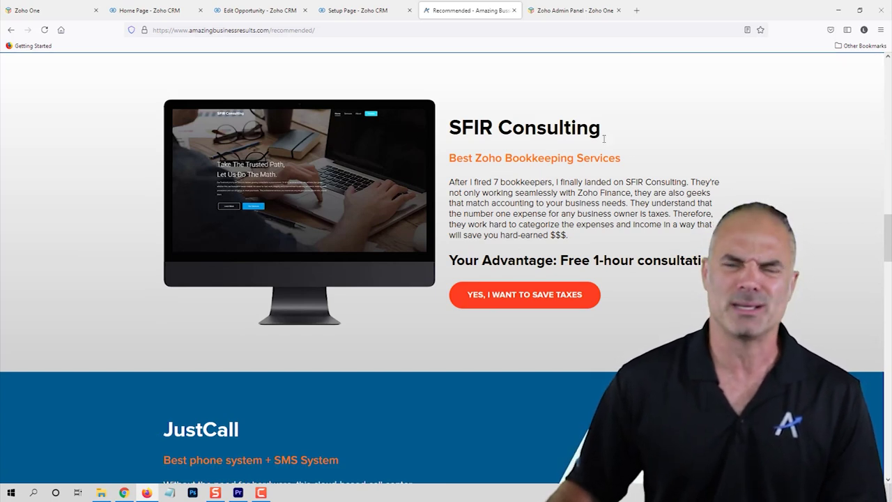
pyautogui.scroll(-2, 604, 139)
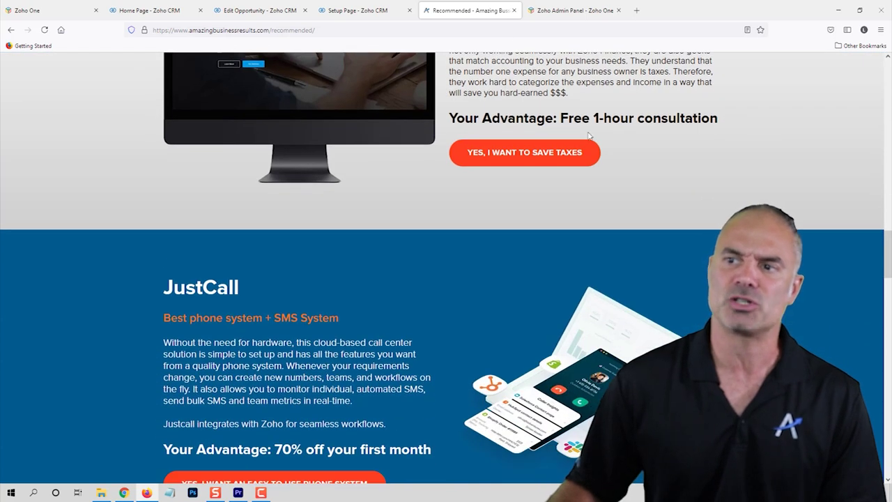
pyautogui.scroll(-3, 433, 221)
pyautogui.scroll(-2, 409, 170)
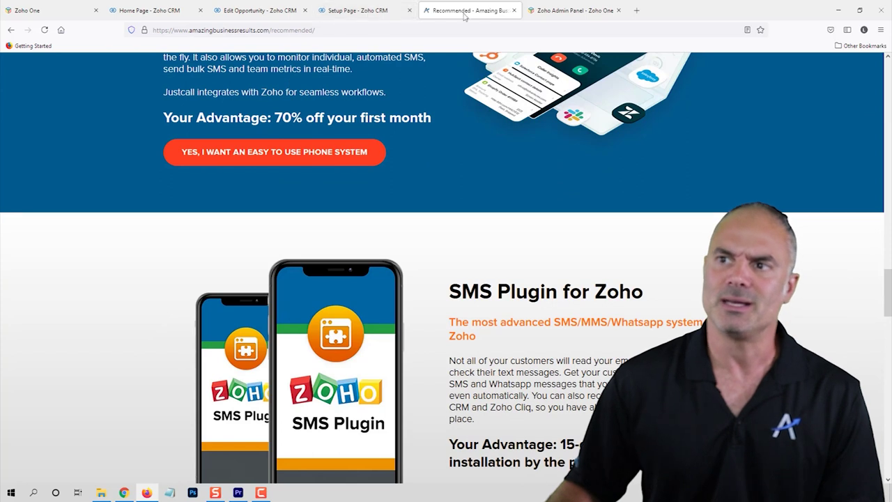
pyautogui.doubleClick(285, 31)
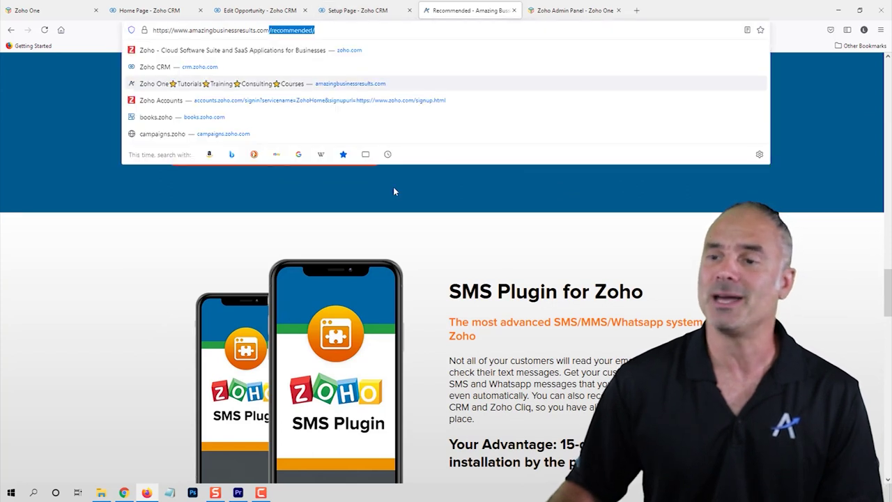
pyautogui.click(606, 174)
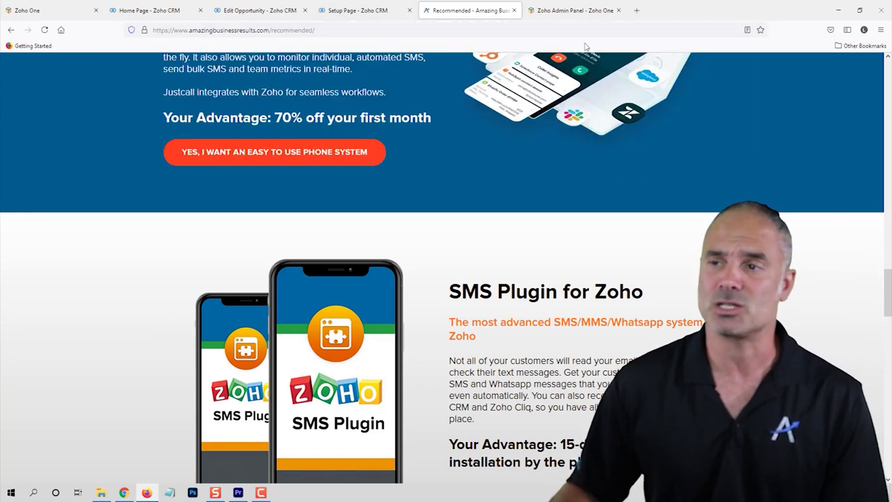
# - Return to the CRM Telephony settings, and view the Brand Settings and Automate Lead Generation pages of the Social channel
pyautogui.click(362, 14)
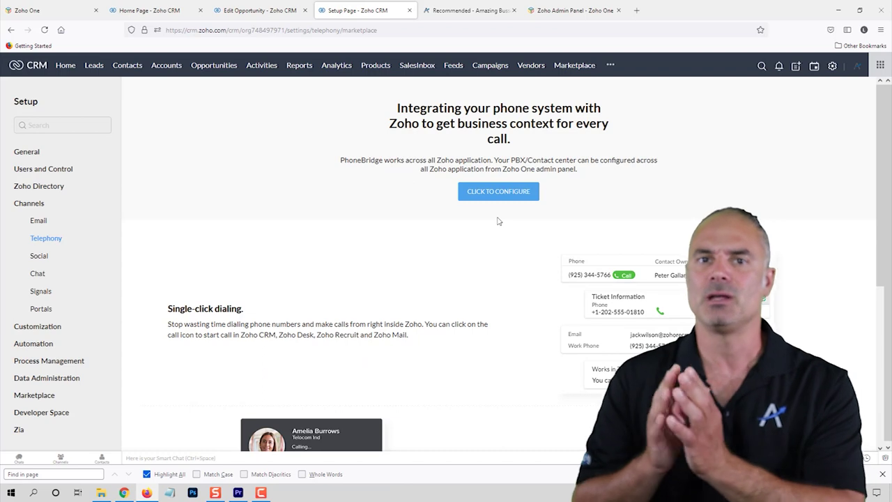
pyautogui.scroll(-2, 616, 156)
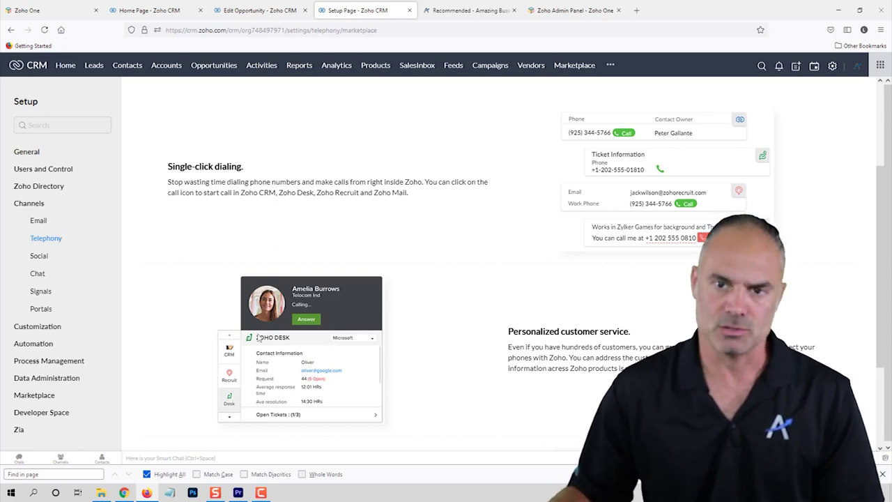
pyautogui.click(40, 257)
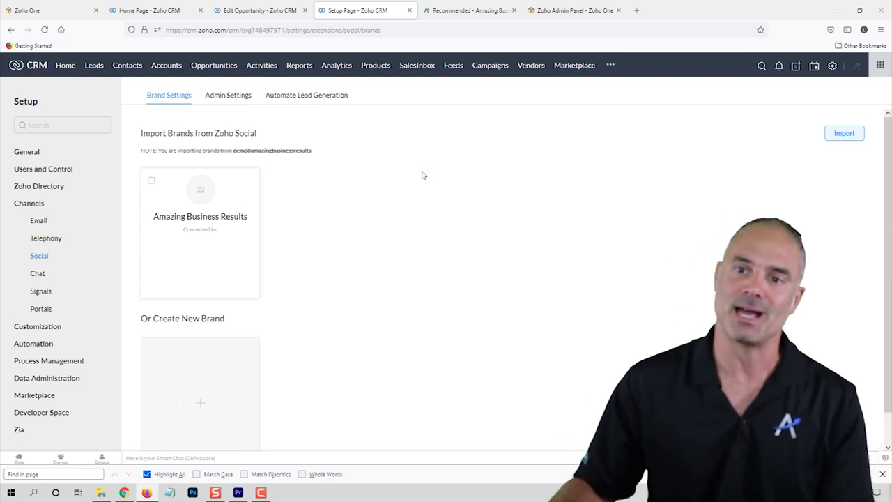
pyautogui.click(307, 95)
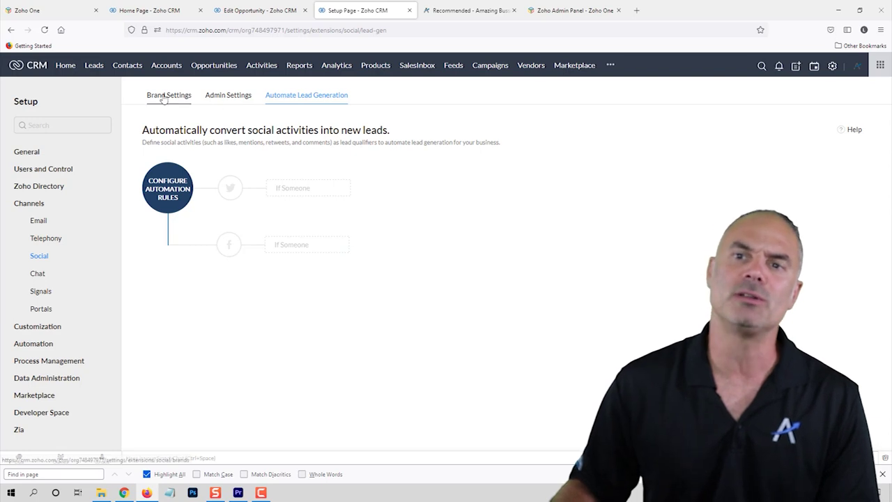
pyautogui.click(188, 107)
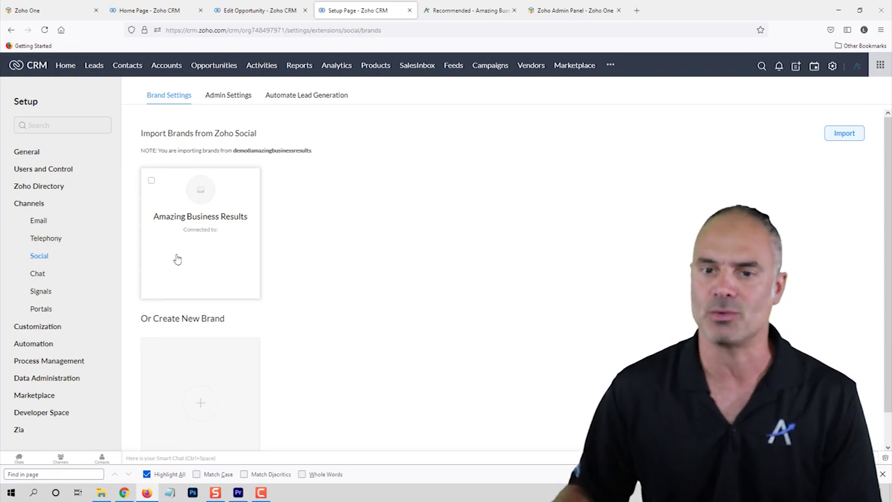
# - Open the Chat channel settings and view the live chat widget on the Amazing Business Results website
pyautogui.click(37, 274)
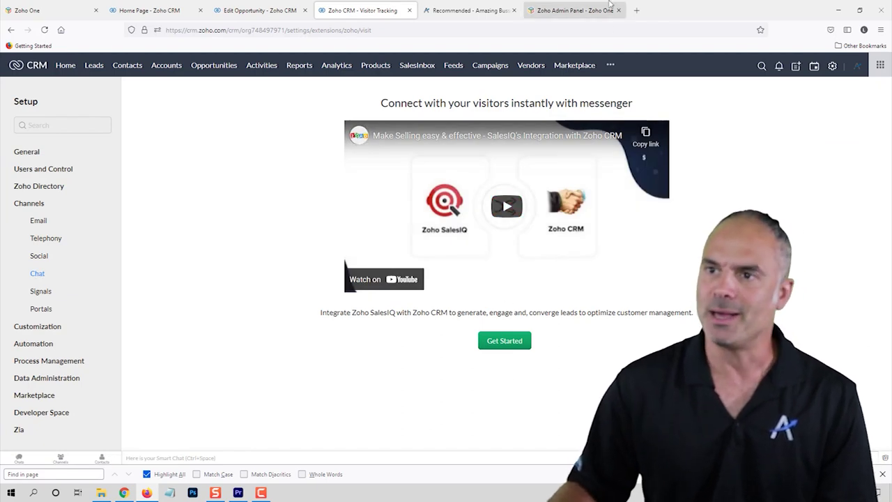
pyautogui.click(496, 12)
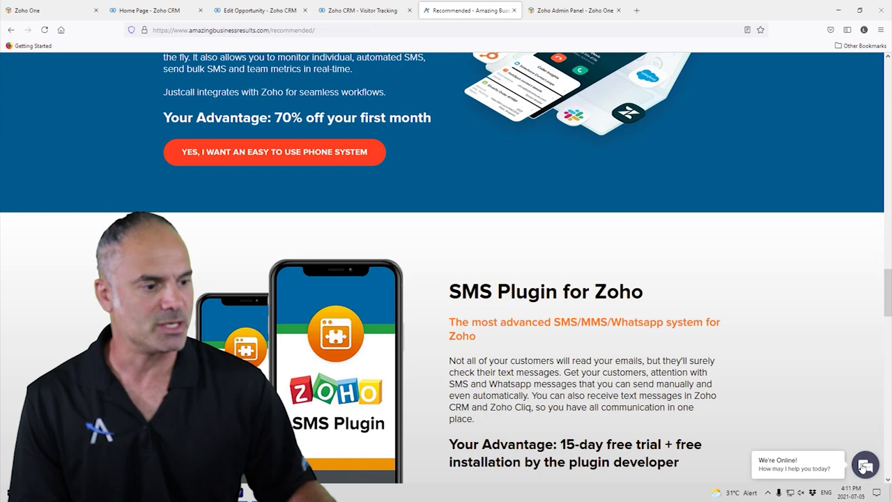
pyautogui.click(862, 467)
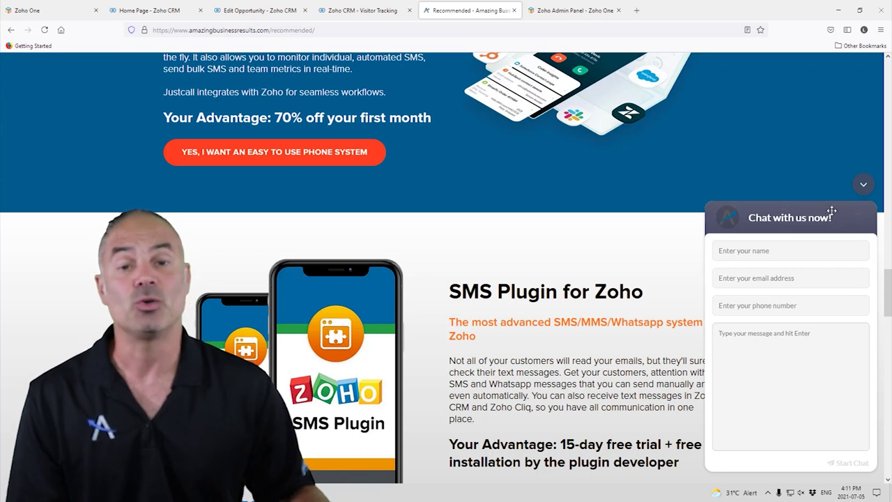
pyautogui.click(863, 187)
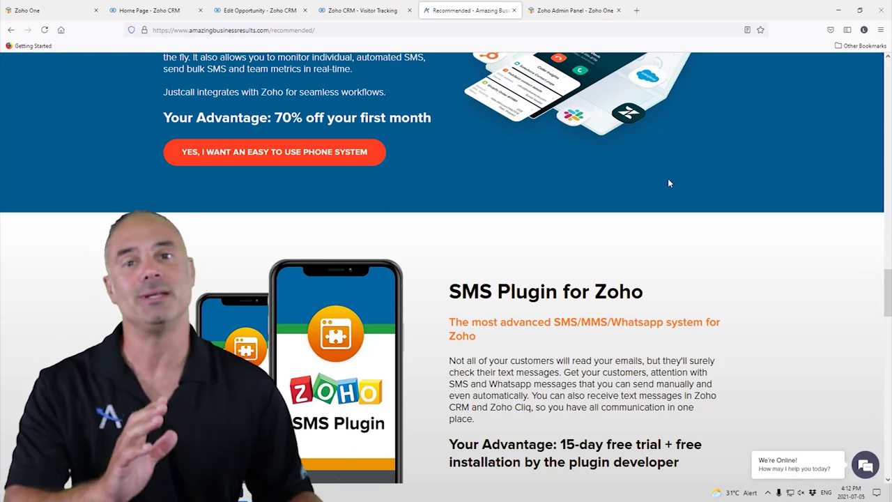
pyautogui.click(858, 466)
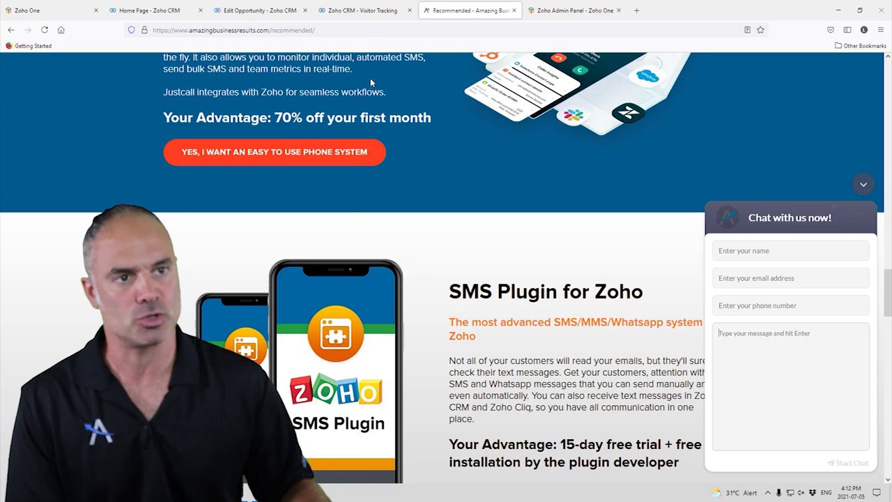
# - Return to CRM Setup, open the Signals settings and view the list of signal notifications
pyautogui.click(361, 11)
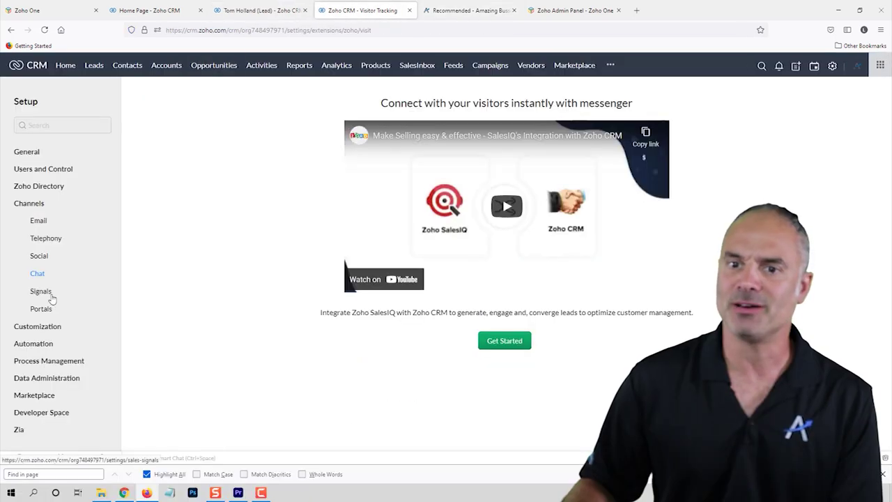
pyautogui.click(42, 293)
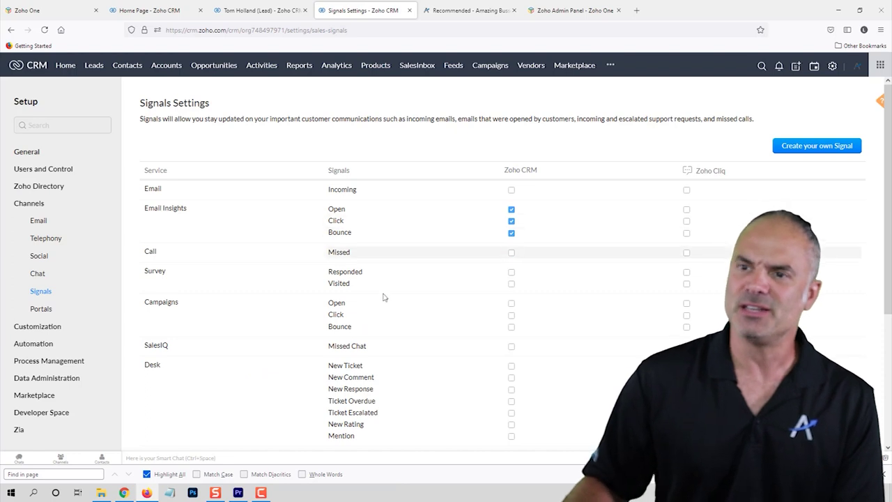
pyautogui.click(780, 66)
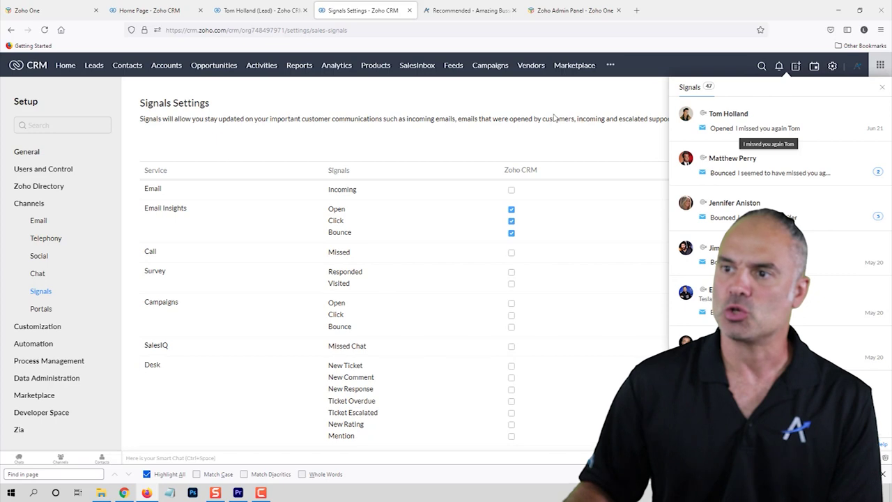
pyautogui.click(82, 217)
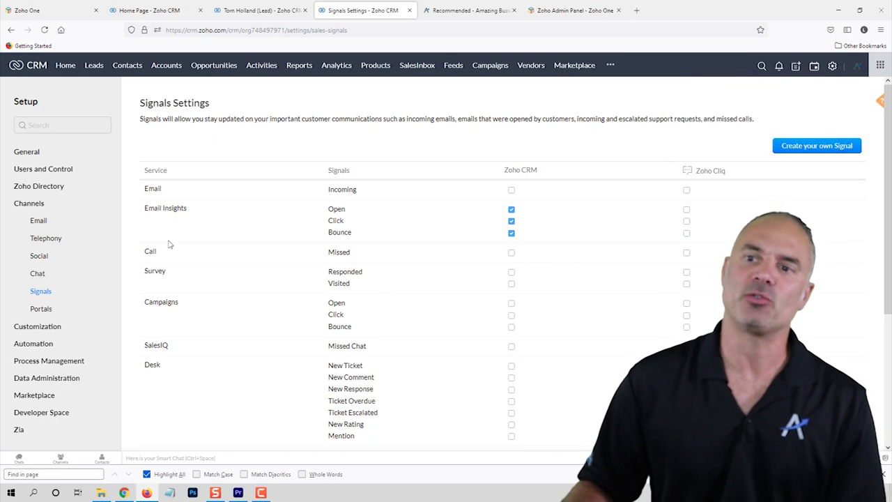
# - Try to enable the incoming Email signal for Zoho CRM and start its email integration
pyautogui.click(511, 190)
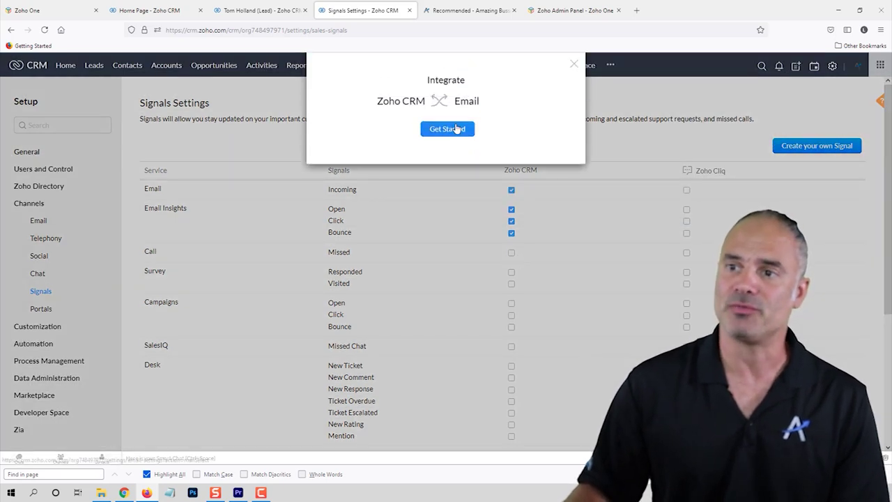
pyautogui.click(454, 128)
pyautogui.click(514, 10)
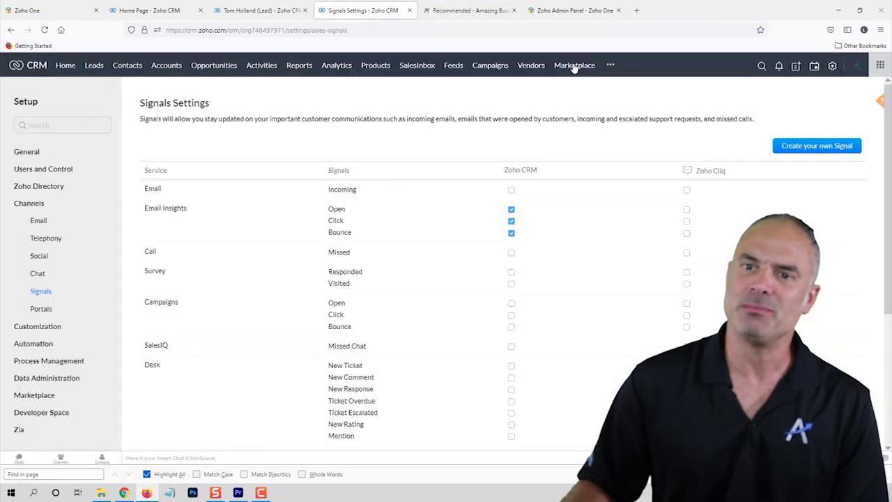
pyautogui.click(574, 65)
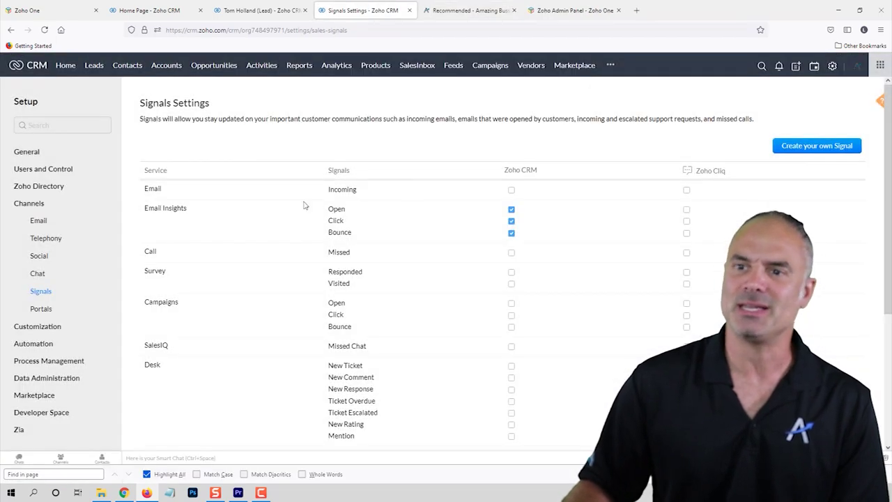
# - View the signal notifications again and examine the signals offered for each service, from Email to Webinar
pyautogui.click(762, 66)
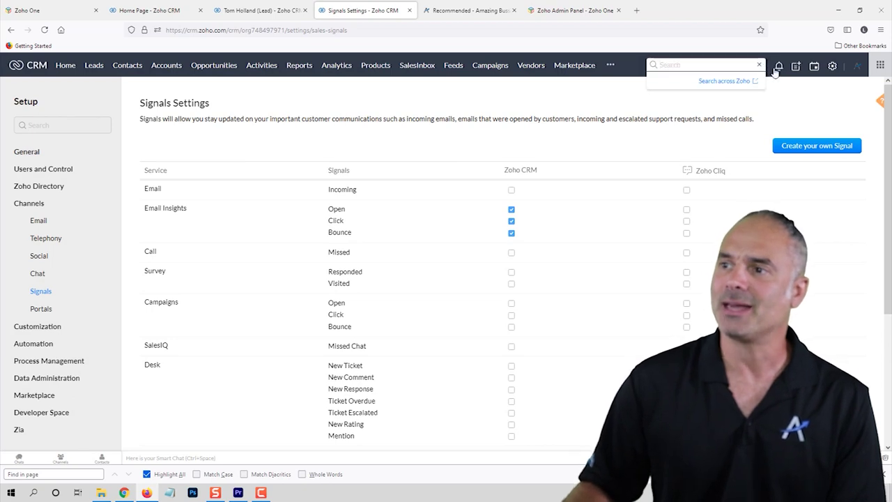
pyautogui.click(779, 66)
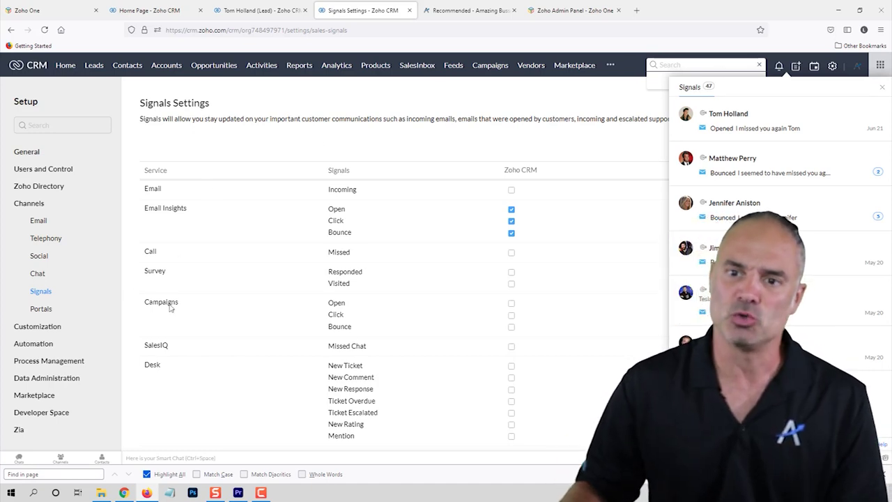
pyautogui.scroll(-4, 170, 309)
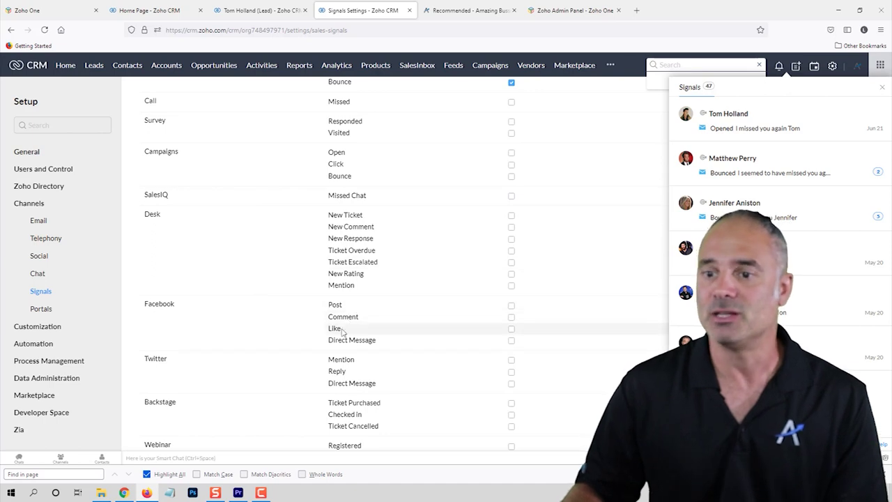
pyautogui.scroll(-1, 388, 346)
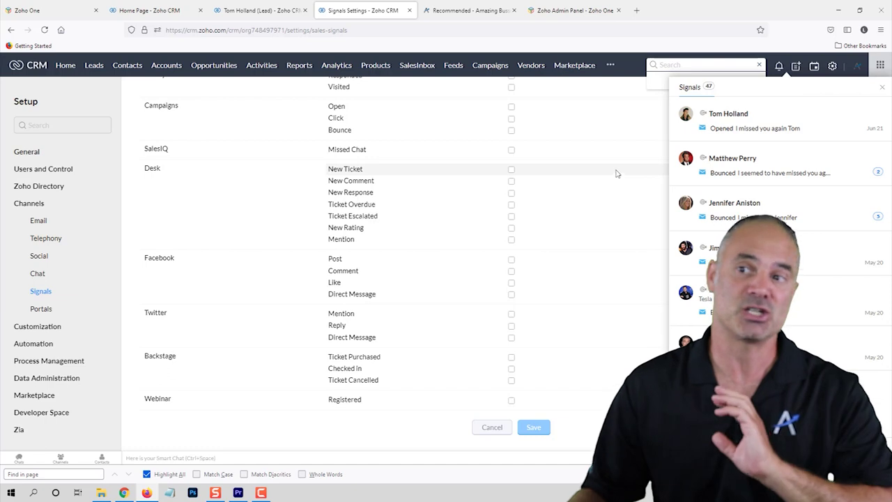
pyautogui.click(598, 90)
pyautogui.scroll(5, 597, 174)
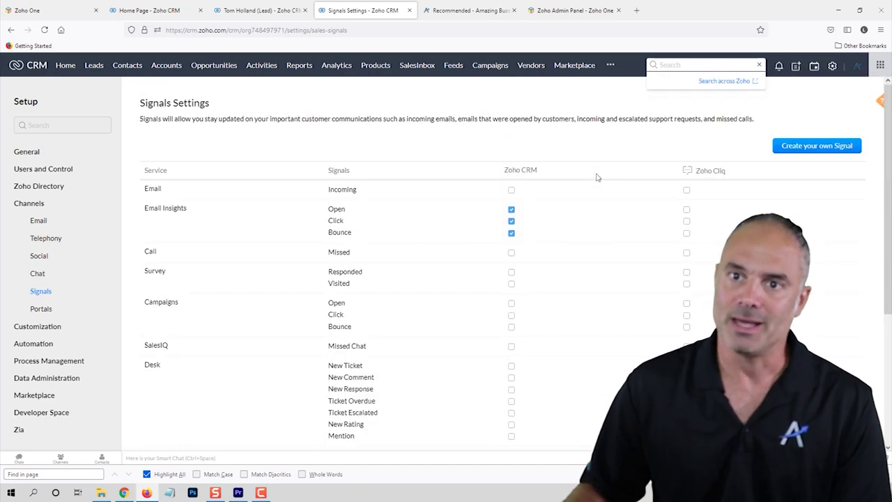
pyautogui.click(611, 65)
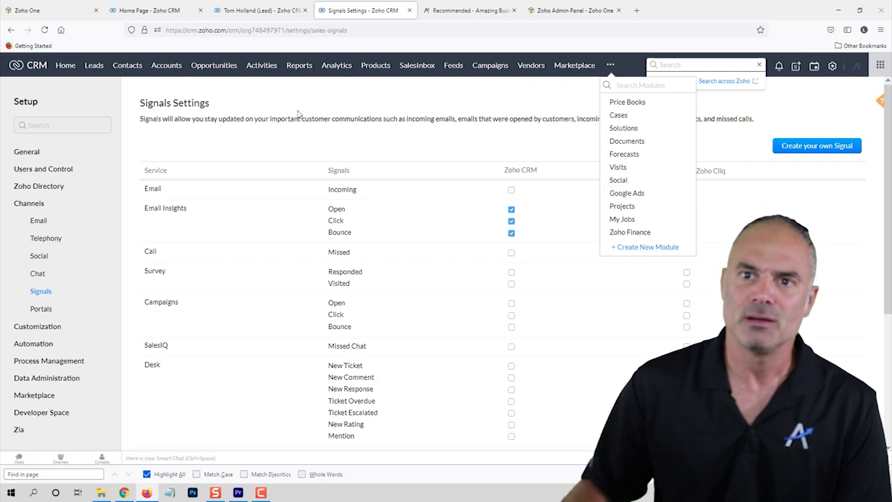
# - Open the Feeds module, look through the record update feed and return to the Signals settings
pyautogui.click(454, 65)
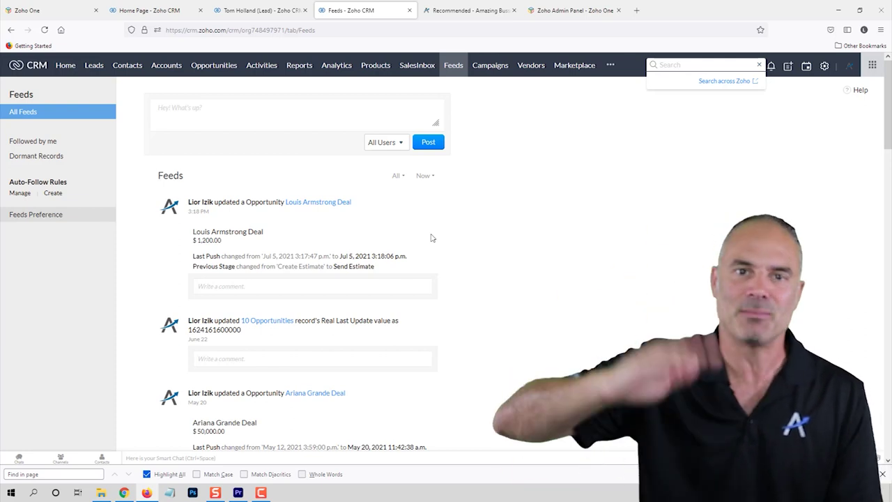
pyautogui.scroll(-5, 342, 314)
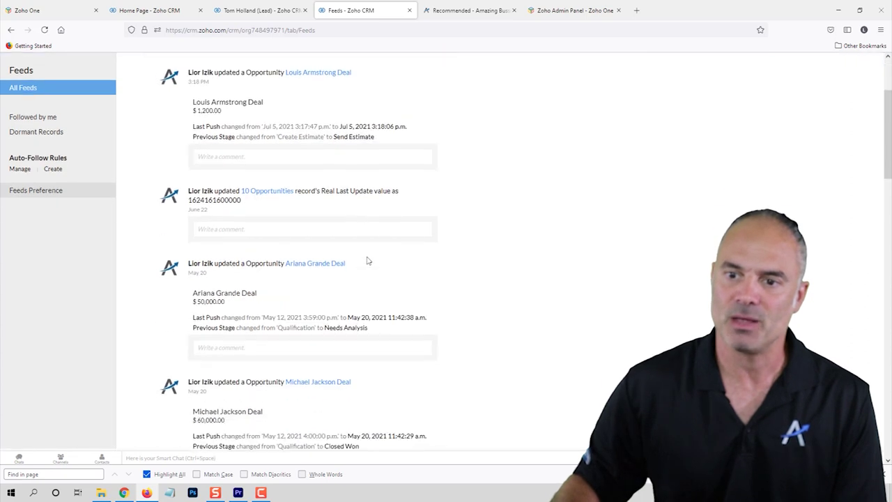
pyautogui.scroll(-5, 341, 316)
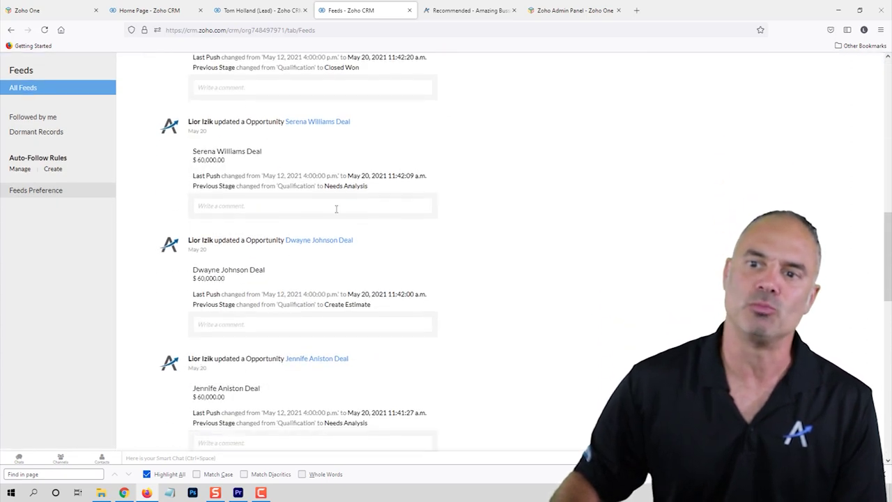
pyautogui.scroll(10, 423, 207)
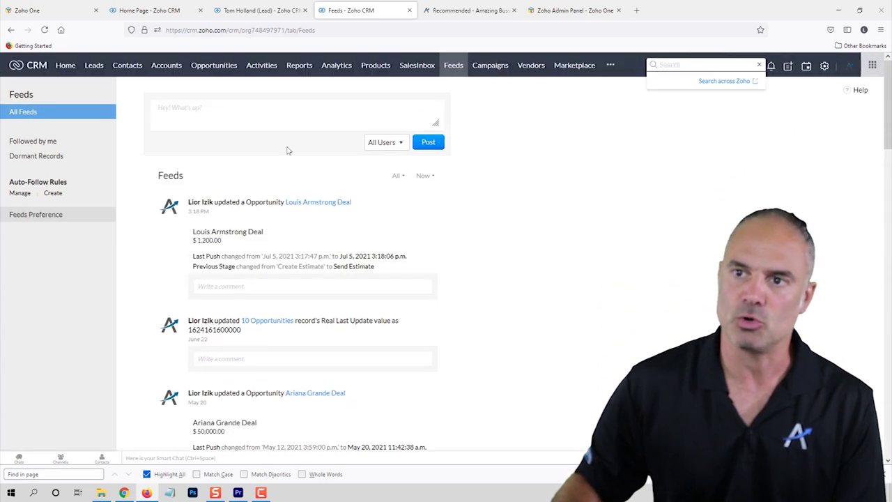
pyautogui.click(16, 32)
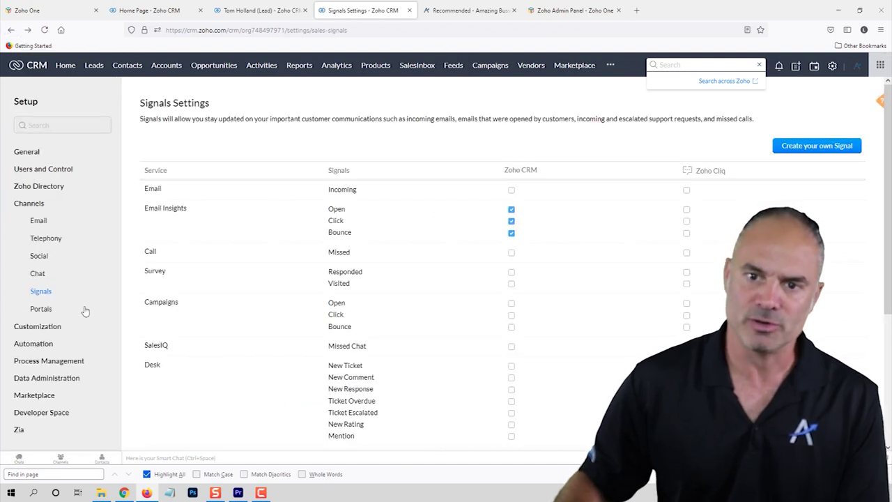
# - View the Portals channel settings, and open the Modules and Fields list under Customization
pyautogui.click(43, 309)
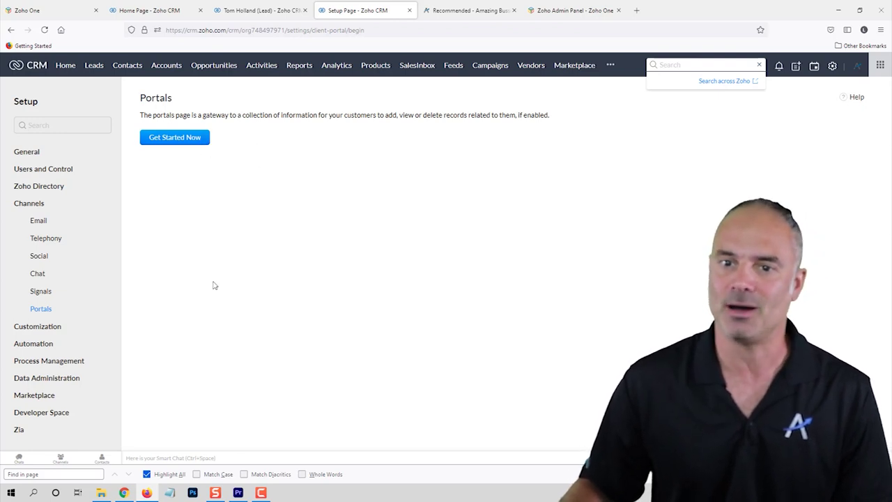
pyautogui.click(53, 328)
pyautogui.scroll(-1, 70, 279)
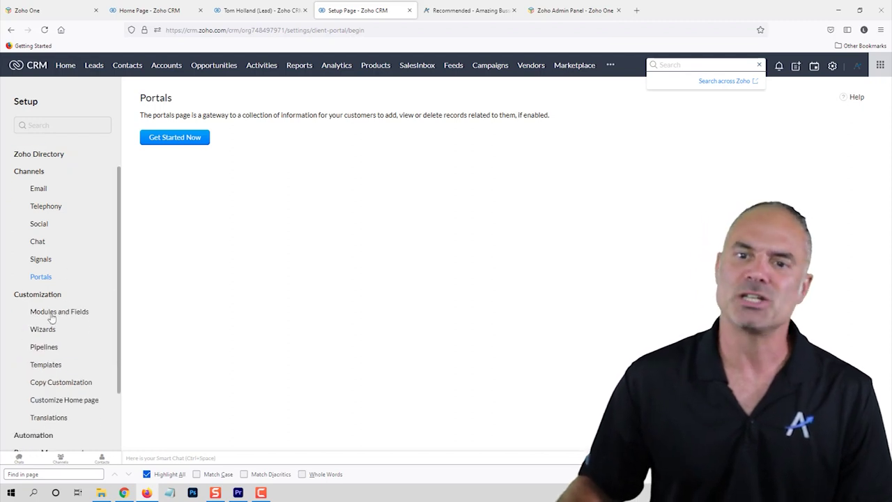
pyautogui.click(60, 315)
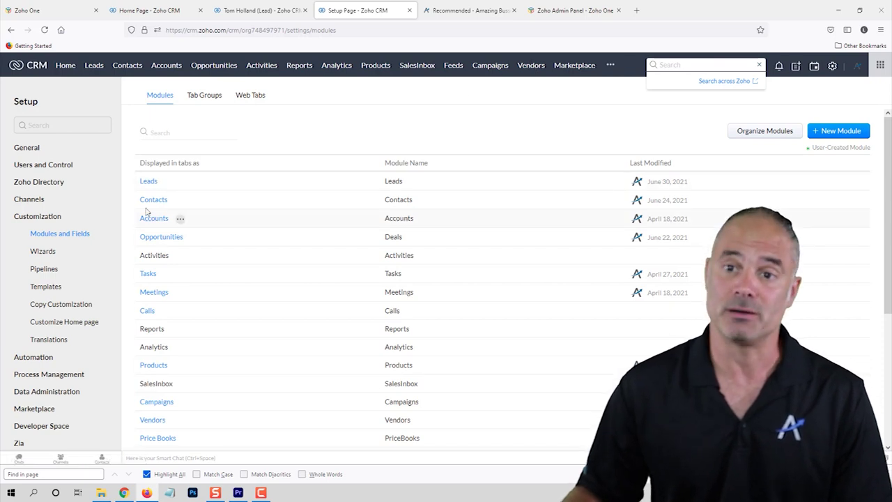
# - Open the Leads module's Standard layout, view its available field types and sections, and return to the layouts list
pyautogui.click(148, 181)
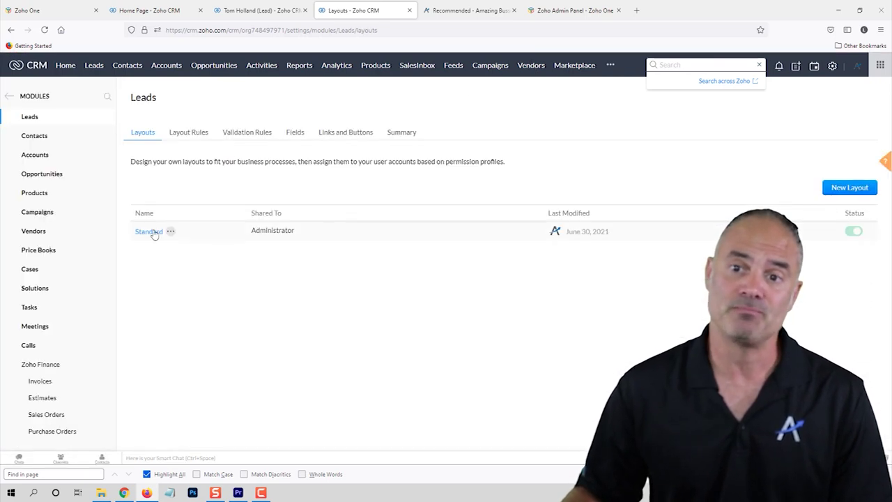
pyautogui.click(149, 232)
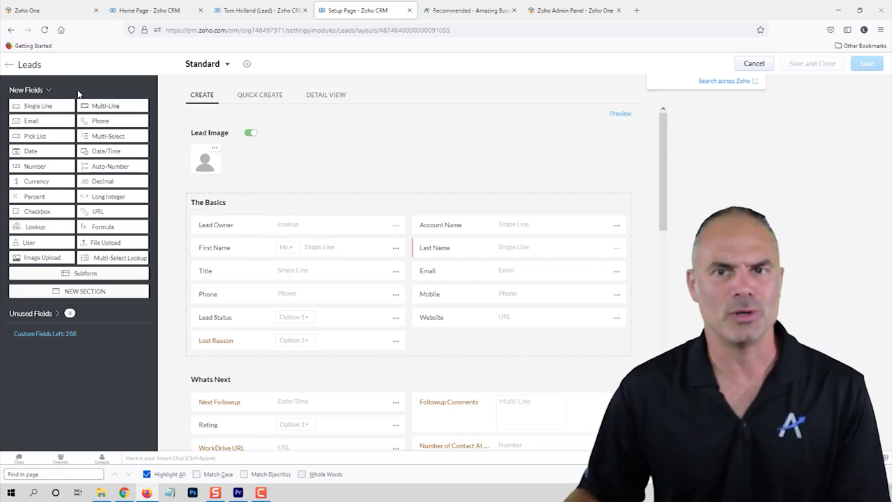
pyautogui.click(10, 66)
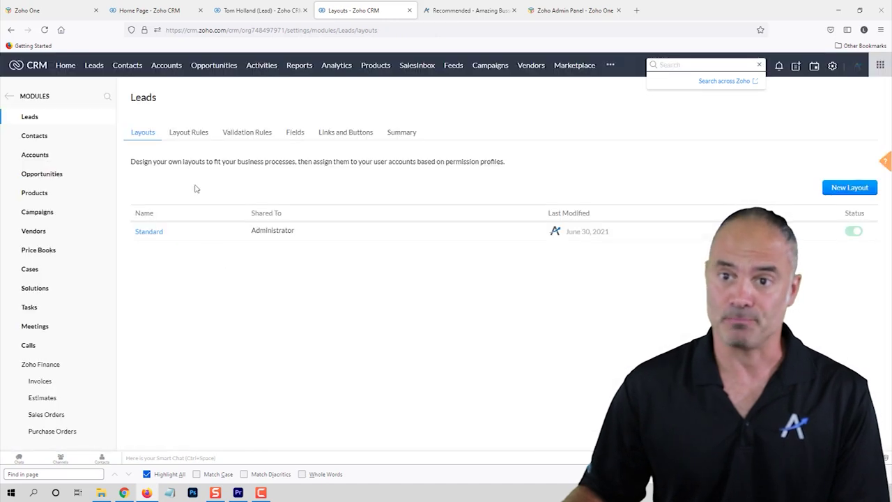
# - Examine the Leads layout rule named Status with its Set Mandatory Fields action, and return to the modules list
pyautogui.click(195, 133)
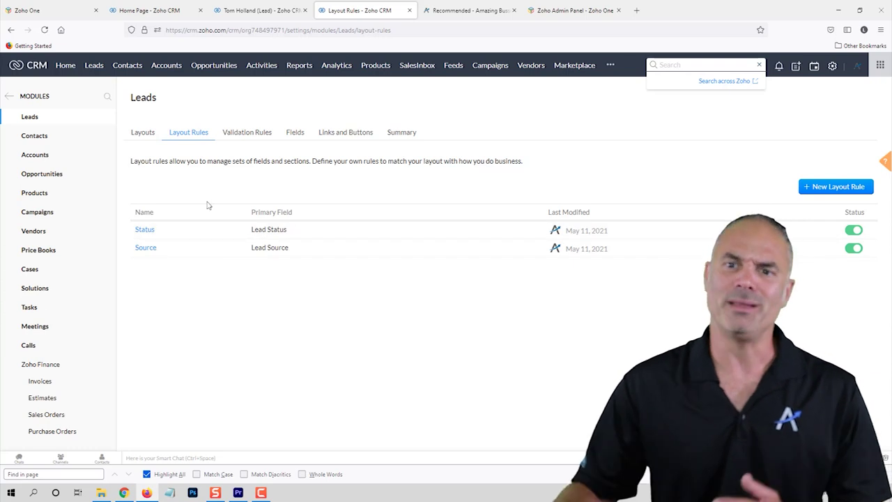
pyautogui.click(143, 230)
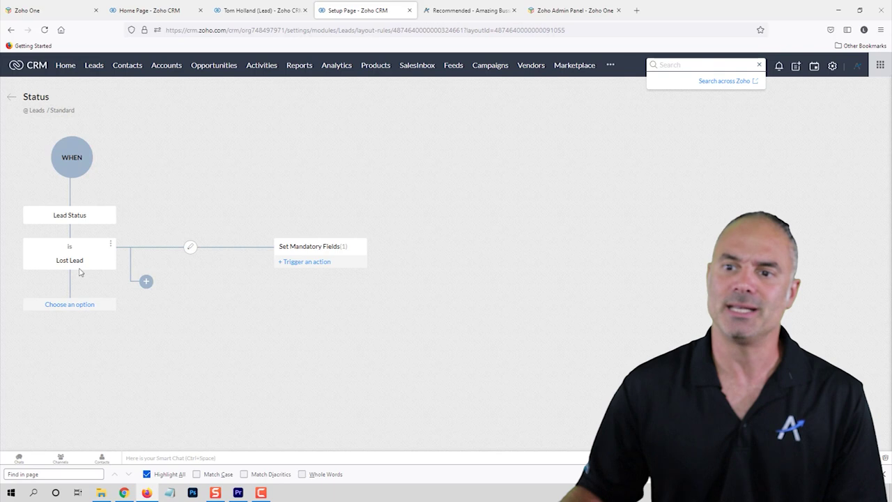
pyautogui.click(327, 249)
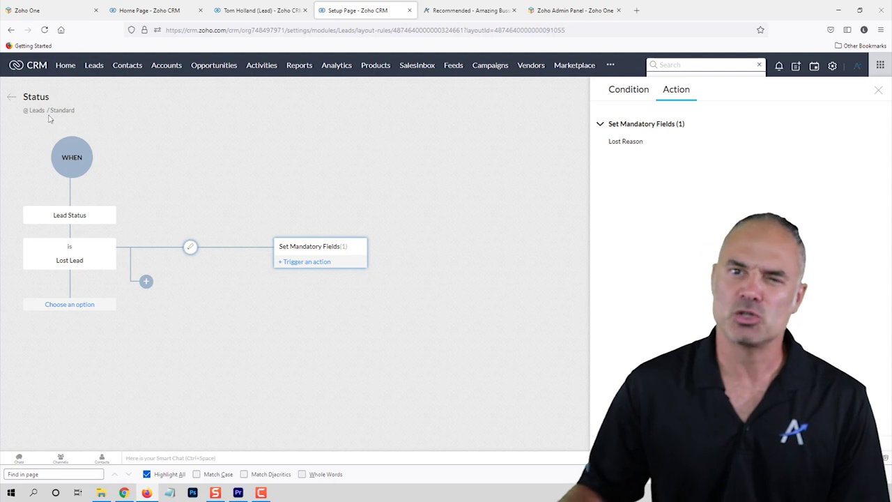
pyautogui.click(14, 98)
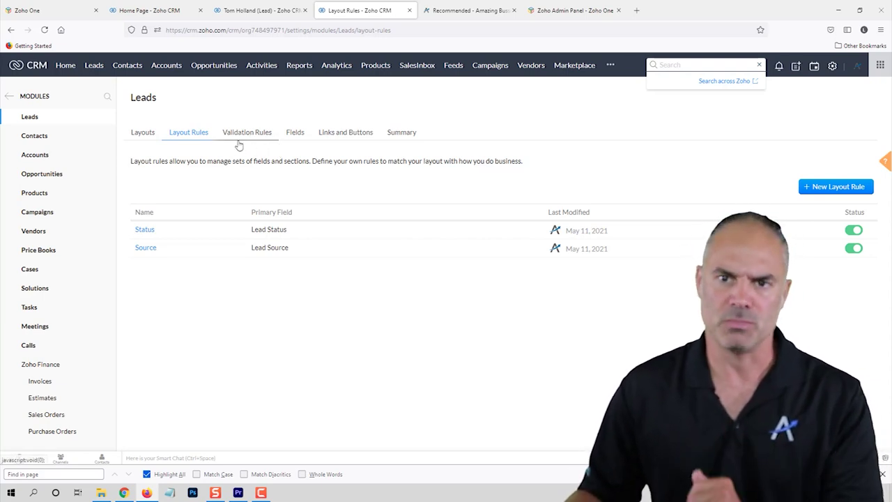
pyautogui.click(9, 96)
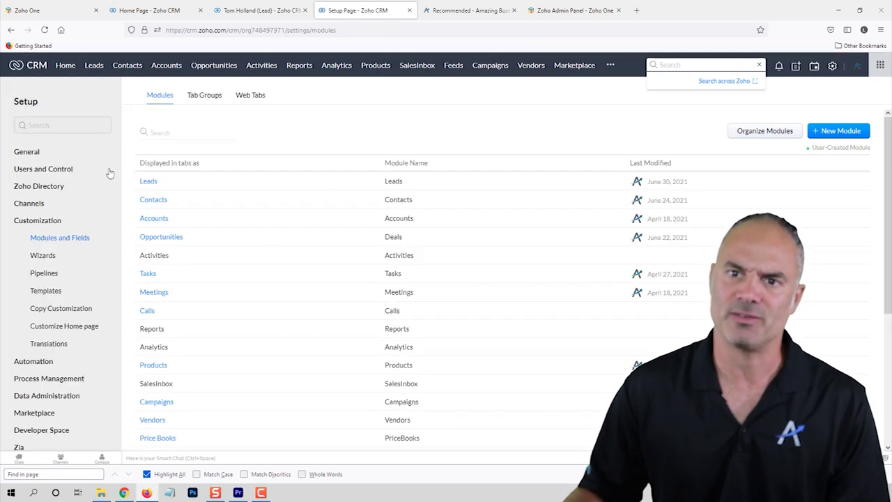
# - View the Wizards settings, look through the sections of a blank Create Lead form and cancel it without saving
pyautogui.click(44, 257)
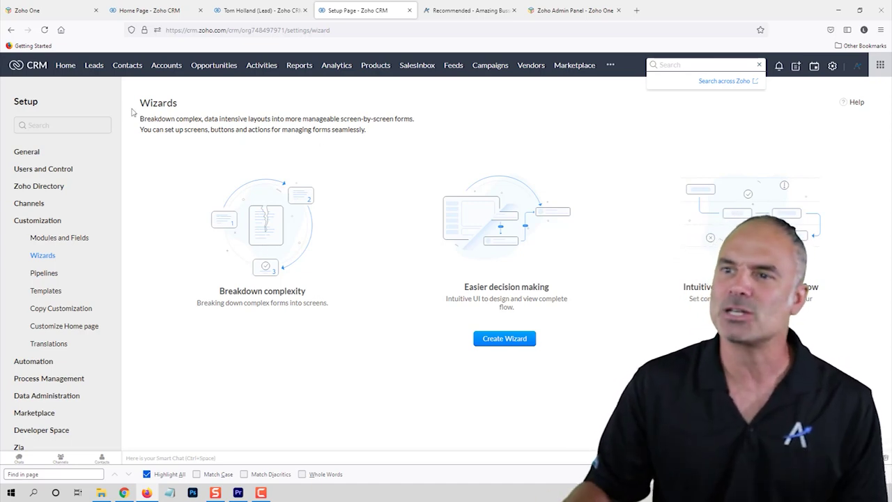
pyautogui.click(796, 65)
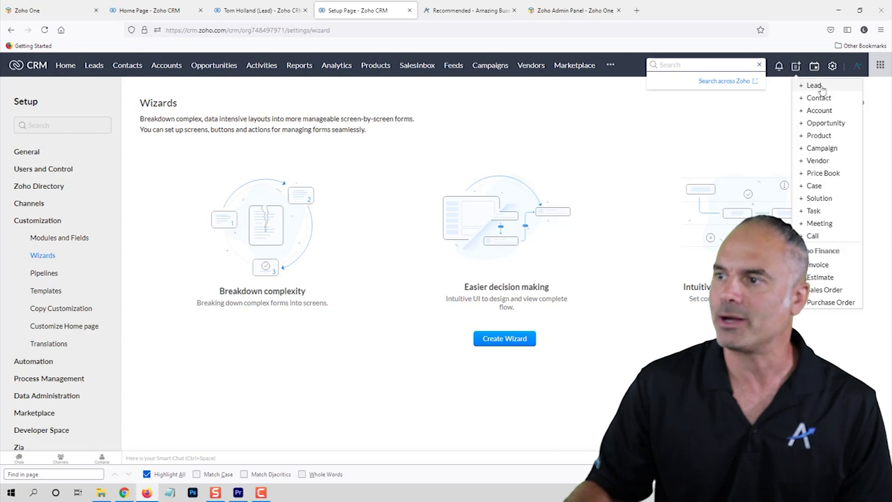
pyautogui.click(817, 85)
pyautogui.scroll(-3, 473, 223)
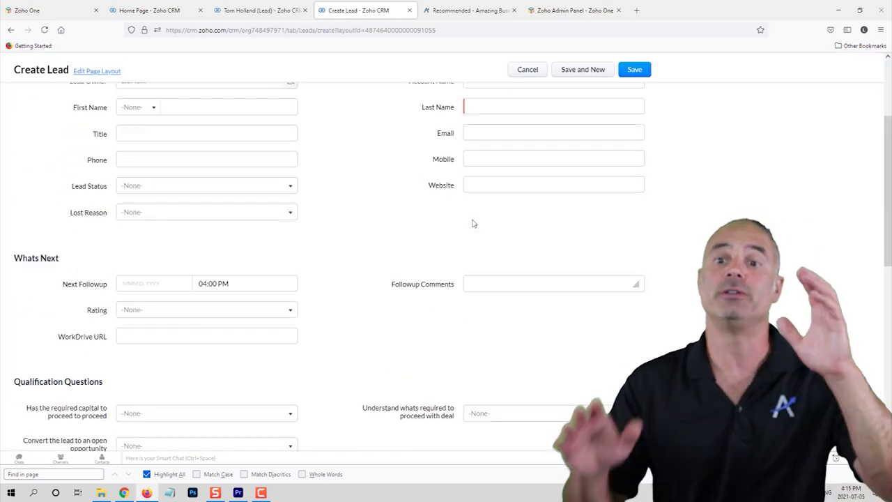
pyautogui.scroll(-2, 473, 223)
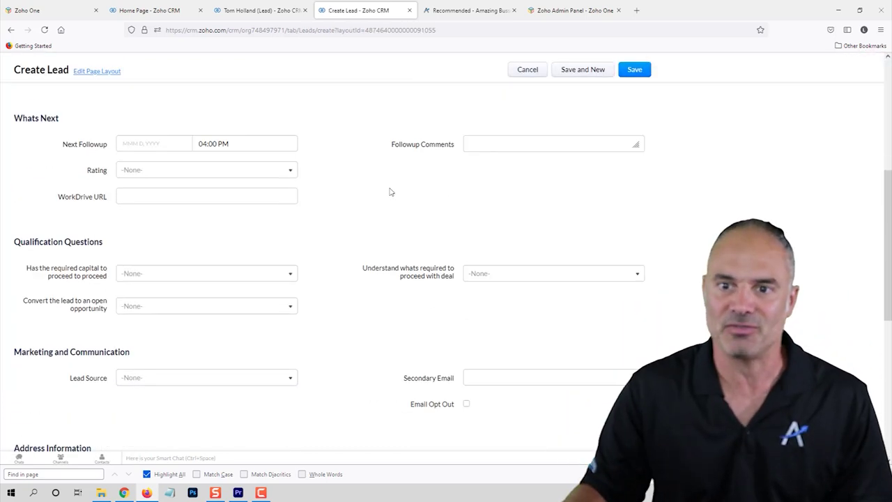
pyautogui.scroll(5, 390, 191)
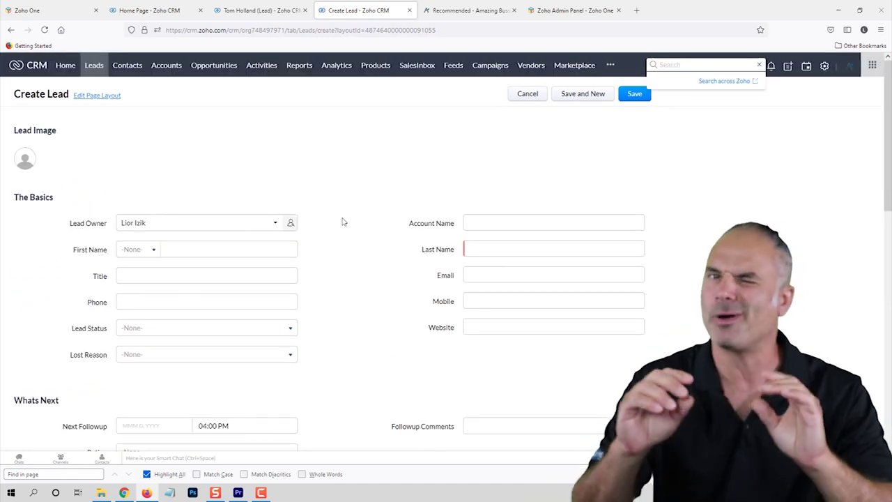
pyautogui.click(528, 93)
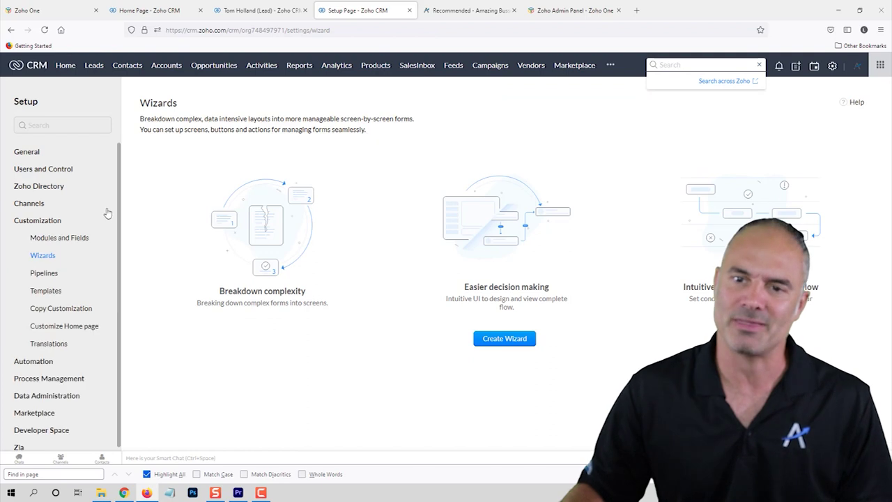
# - View the Buy and Sell pipelines in Setup, and move the Louis Armstrong Deal opportunity to the Create Estimate stage
pyautogui.click(53, 274)
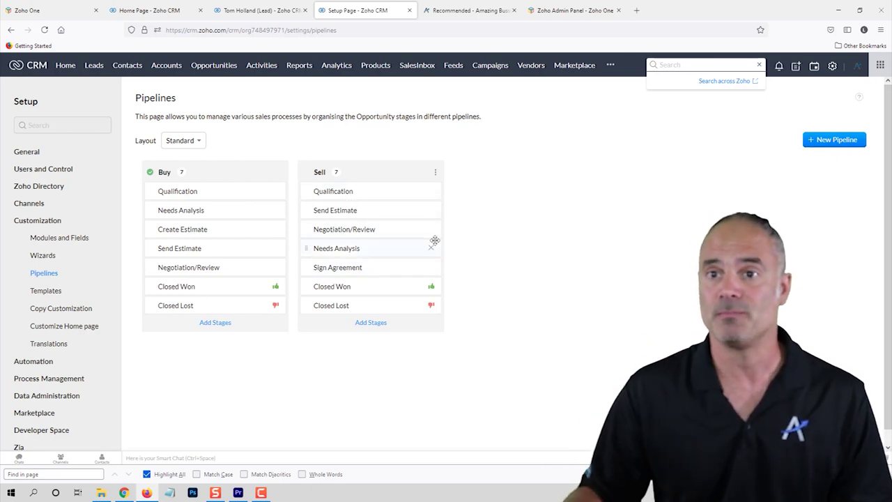
pyautogui.click(232, 64)
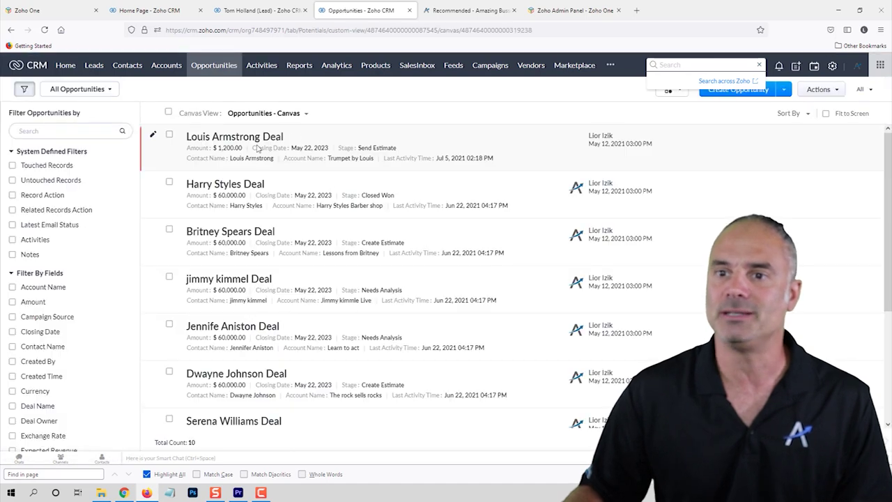
pyautogui.click(252, 143)
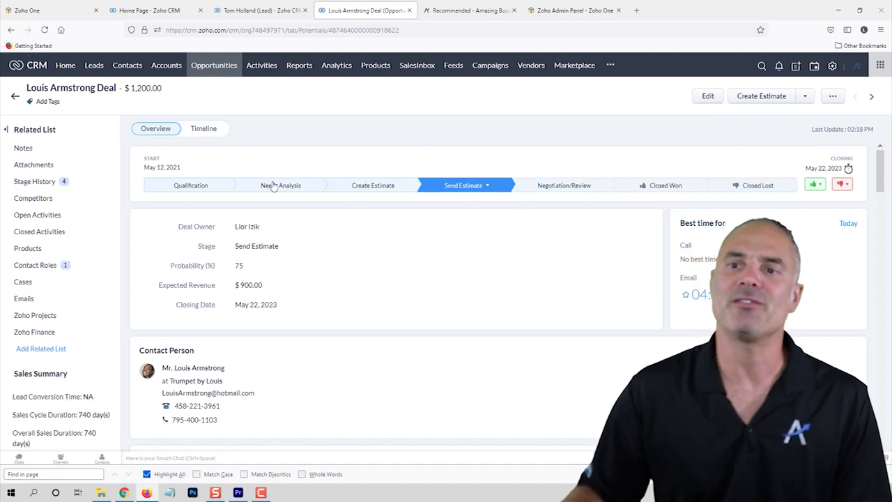
pyautogui.click(380, 185)
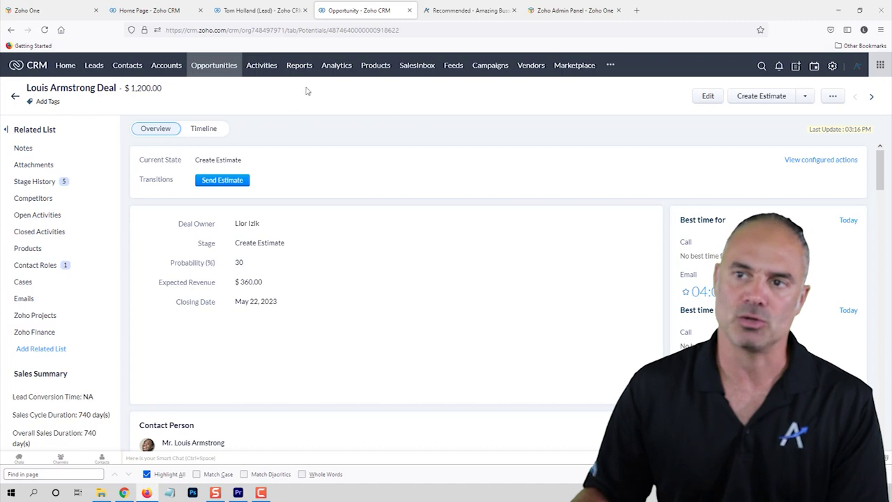
# - Return to Setup, view the email templates and preview the Leads template "Attempt to call 1"
pyautogui.click(832, 65)
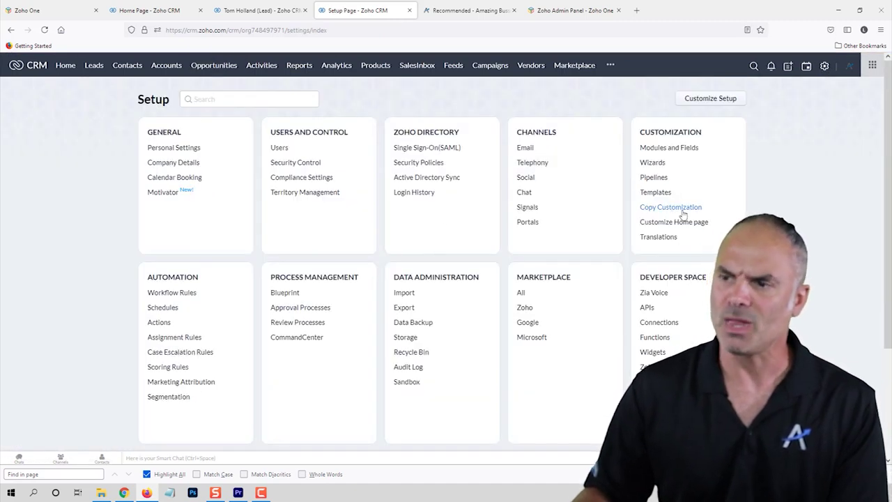
pyautogui.click(653, 192)
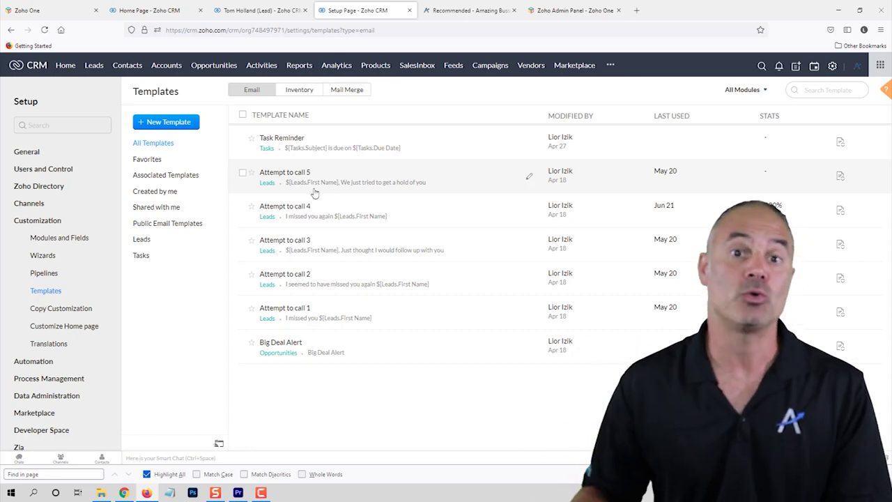
pyautogui.click(287, 310)
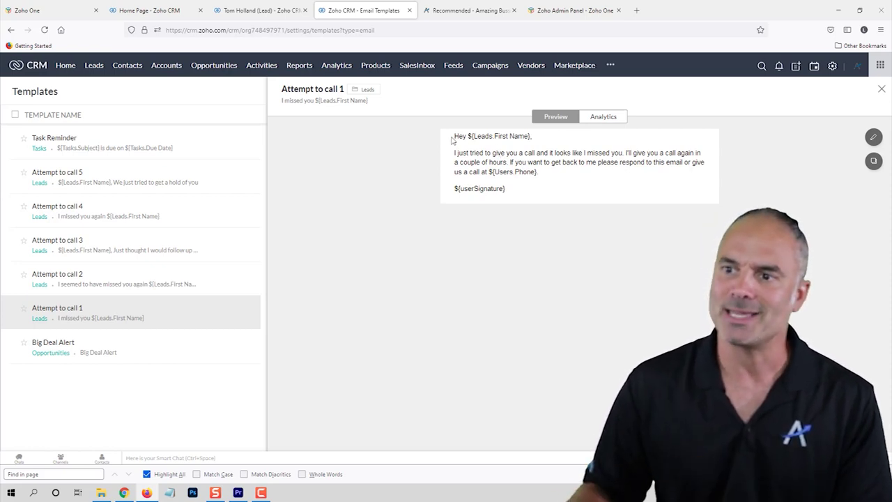
# - Point out the lead first name, body text, user phone and user signature in the template preview, and return to Setup
pyautogui.moveTo(454, 136); pyautogui.dragTo(531, 135)
pyautogui.click(472, 136)
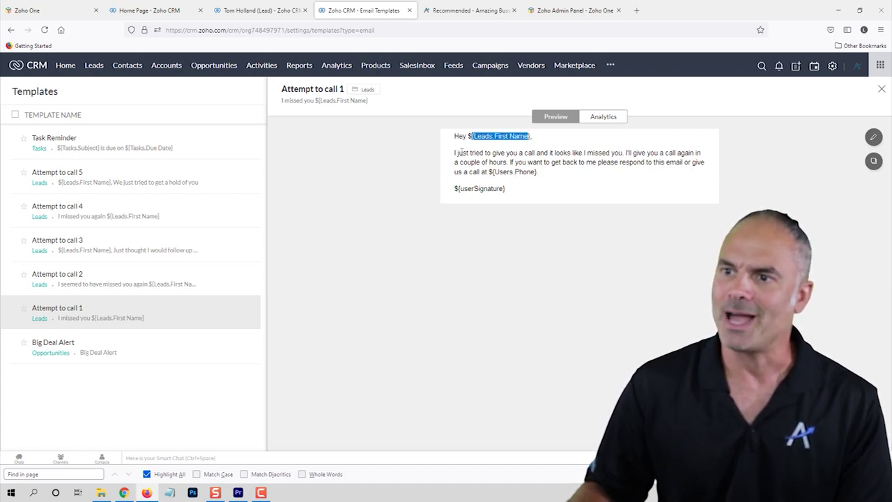
pyautogui.moveTo(459, 152); pyautogui.dragTo(655, 174)
pyautogui.click(493, 163)
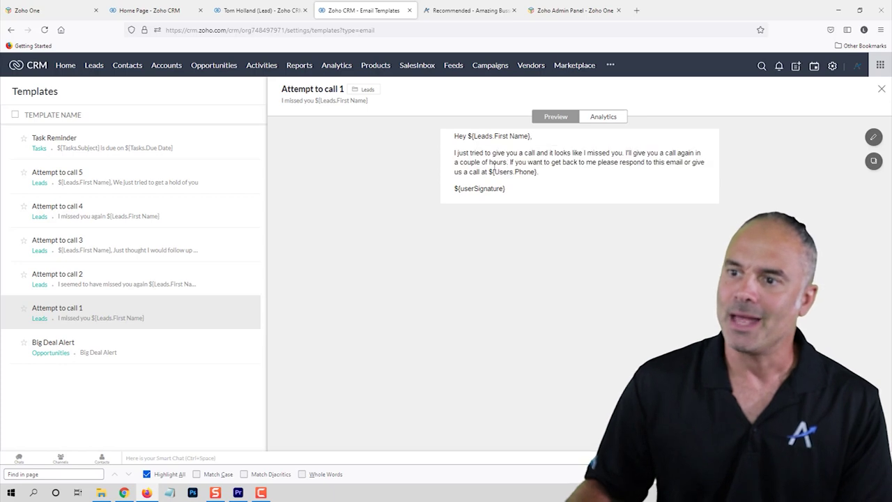
pyautogui.moveTo(489, 171); pyautogui.dragTo(536, 172)
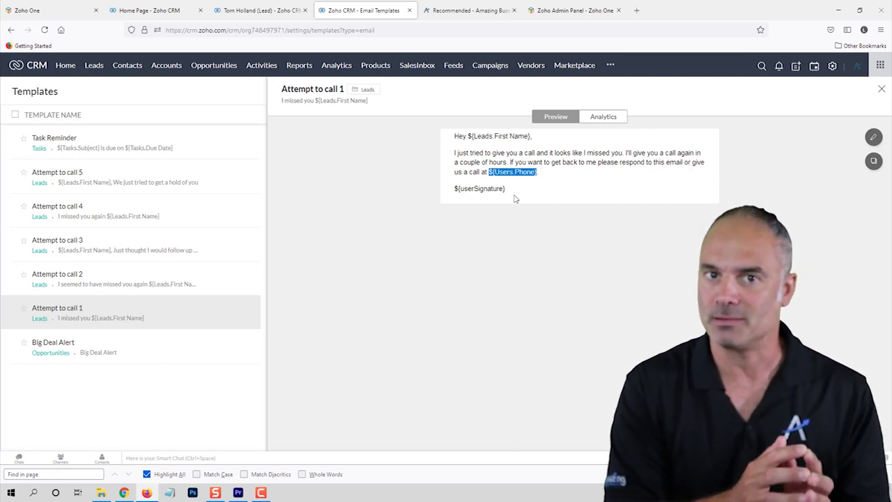
pyautogui.moveTo(511, 193); pyautogui.dragTo(447, 188)
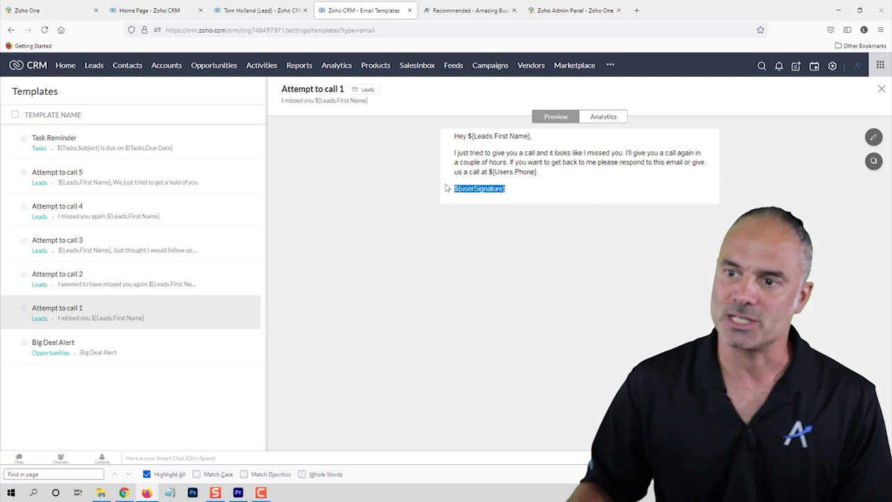
pyautogui.click(527, 163)
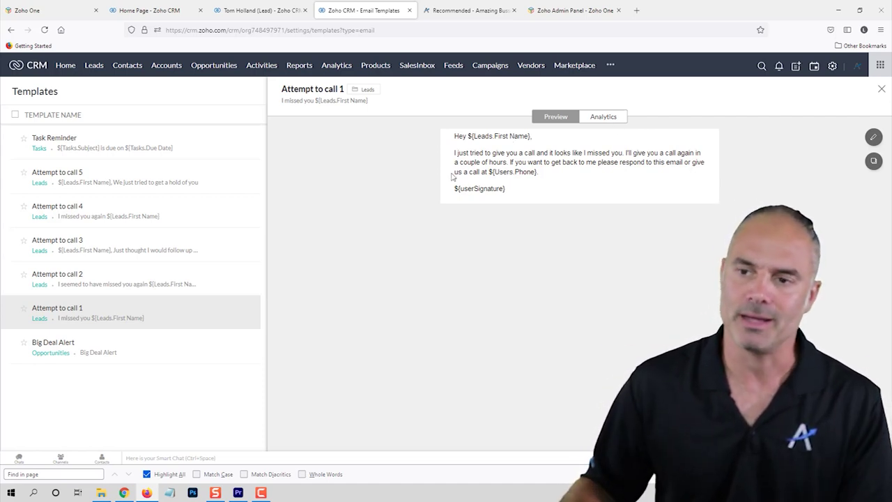
pyautogui.click(833, 66)
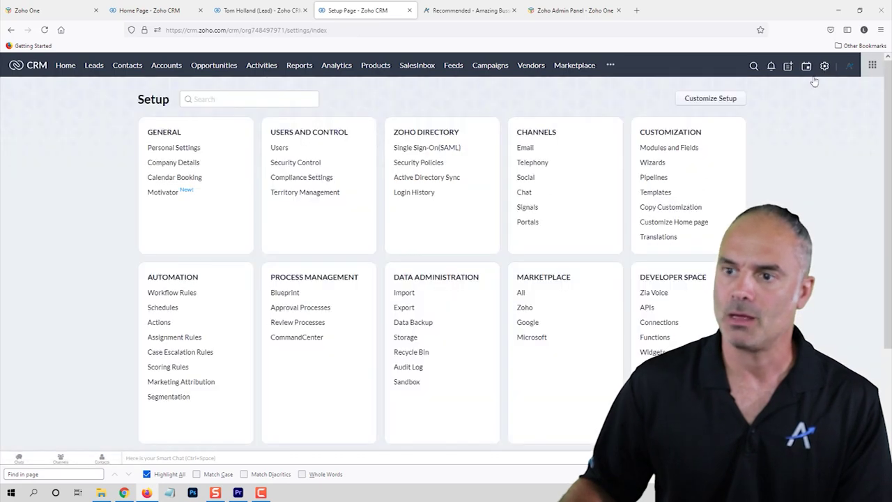
# - View the Copy Customization, Customize Home page and Translations settings in the Customization section of Setup
pyautogui.click(669, 208)
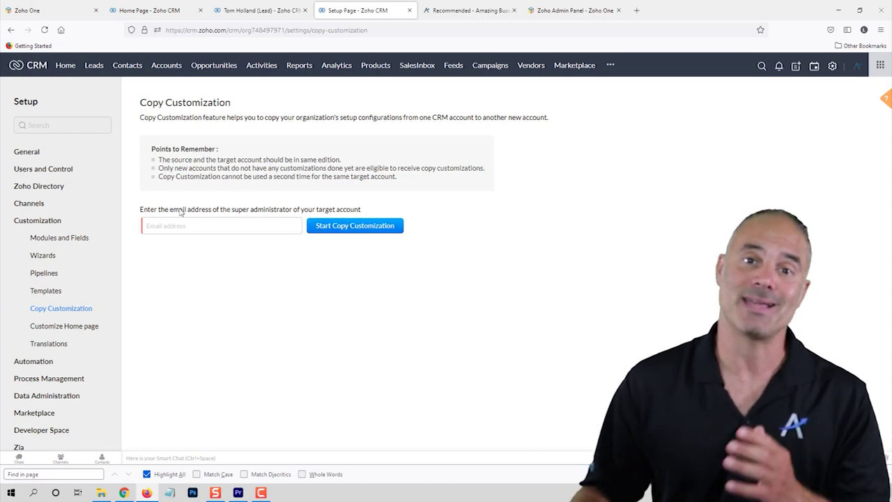
pyautogui.click(70, 331)
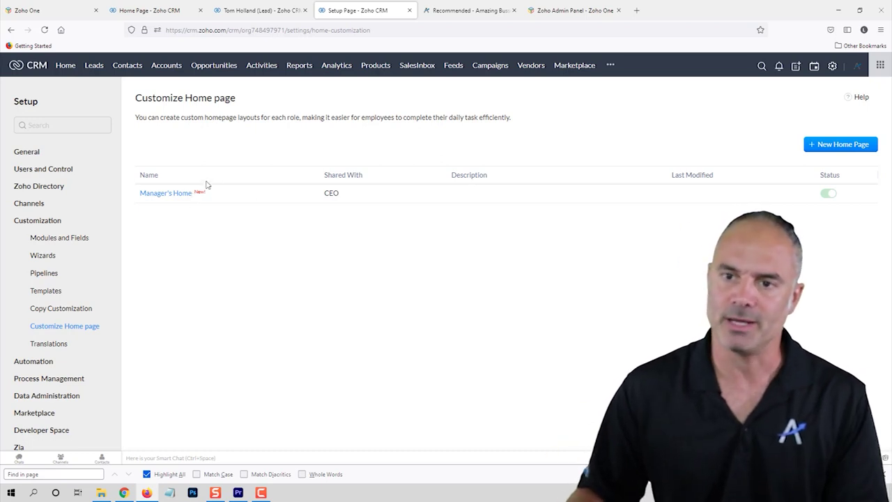
pyautogui.click(66, 343)
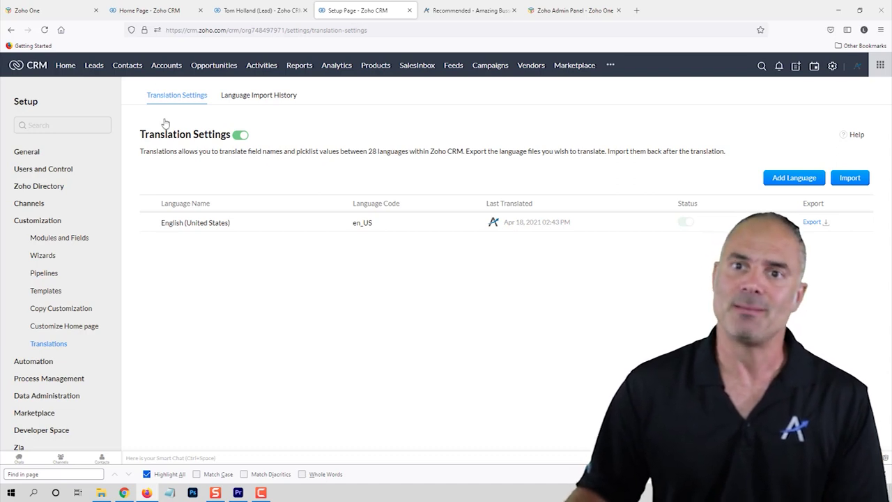
# - Open the first lead in the My Open Followups list, look through its field names, and return to the Translation Settings
pyautogui.click(89, 67)
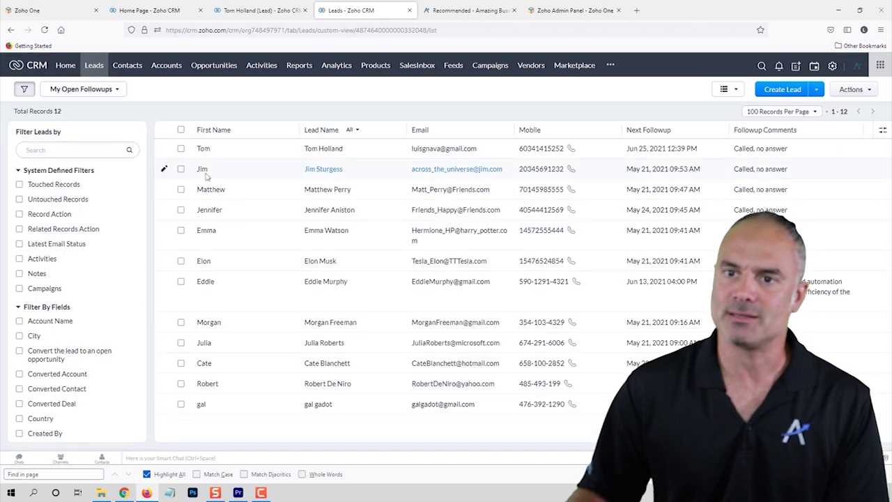
pyautogui.click(230, 150)
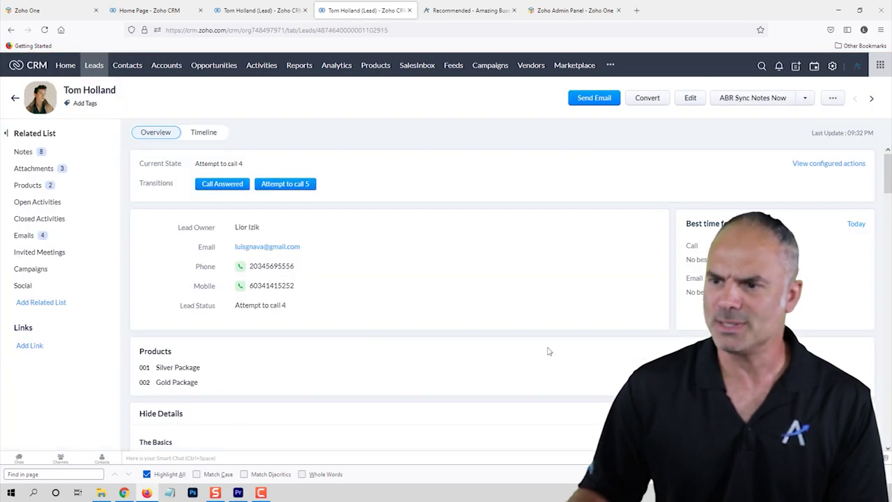
pyautogui.scroll(-3, 358, 324)
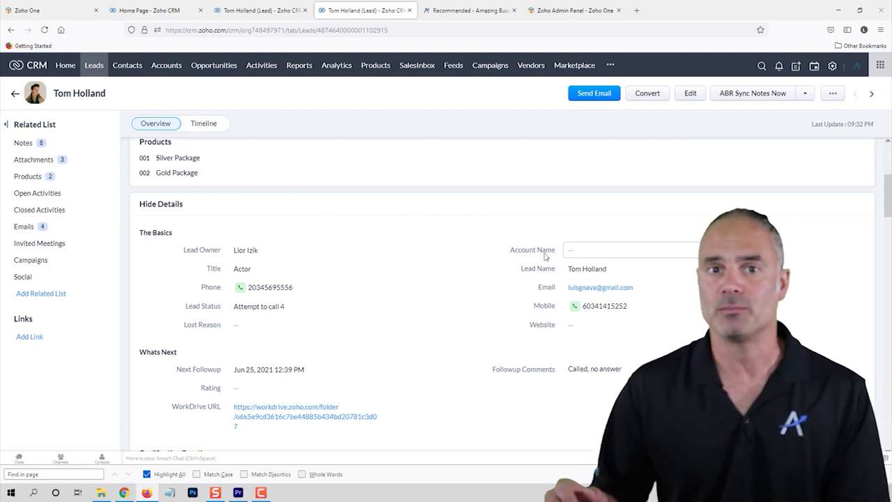
pyautogui.click(10, 31)
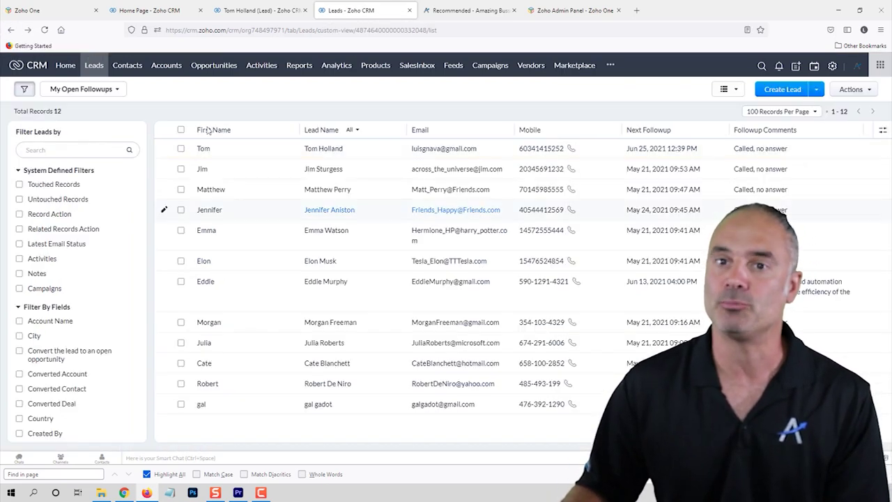
pyautogui.click(11, 30)
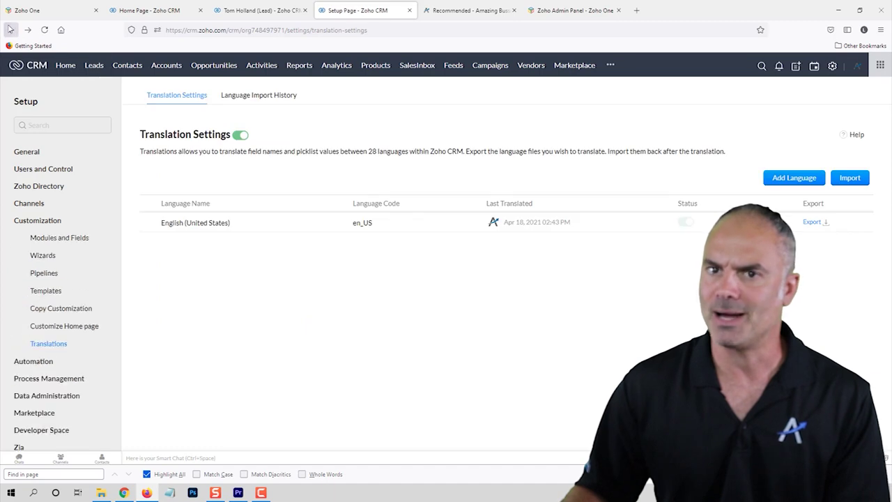
pyautogui.click(11, 30)
pyautogui.click(28, 30)
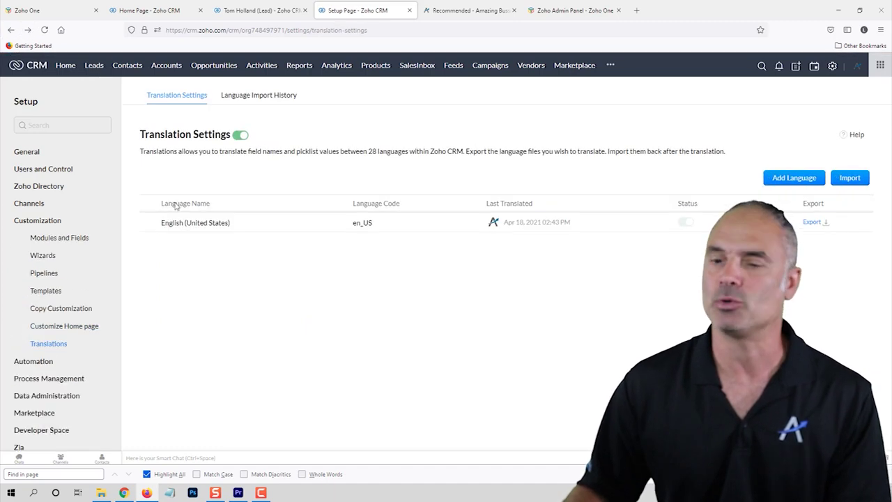
# - View the workflow rules under Automation, filtered to the Leads module and shown as a summary with conditions and actions
pyautogui.click(38, 361)
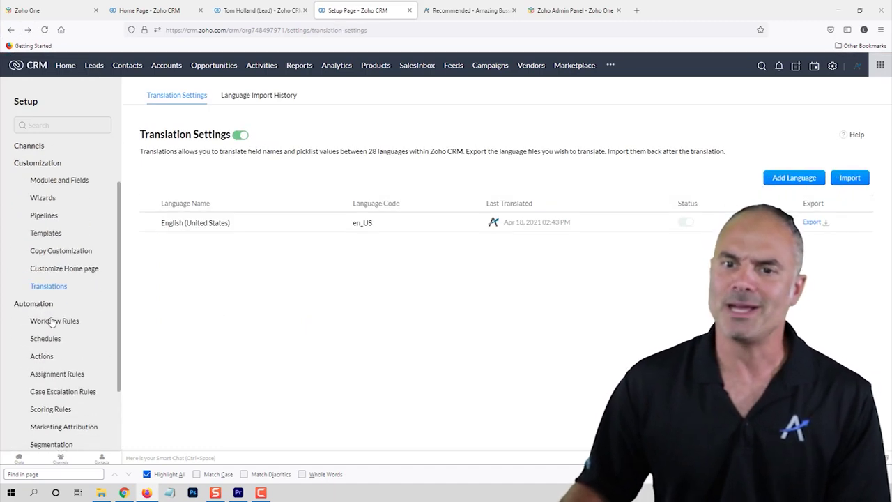
pyautogui.click(65, 325)
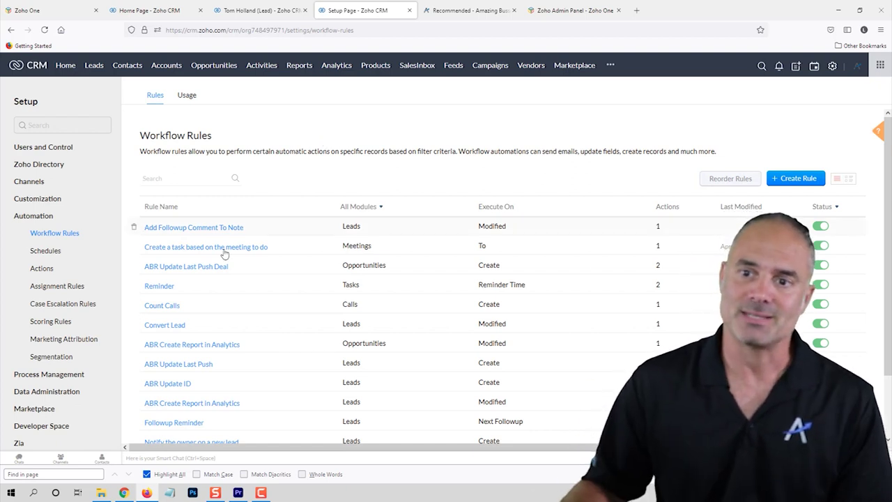
pyautogui.click(358, 206)
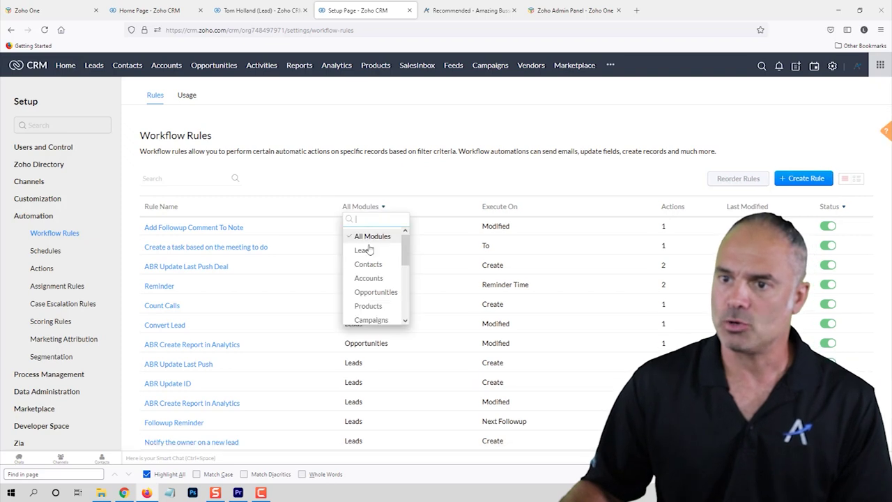
pyautogui.click(363, 250)
pyautogui.click(857, 179)
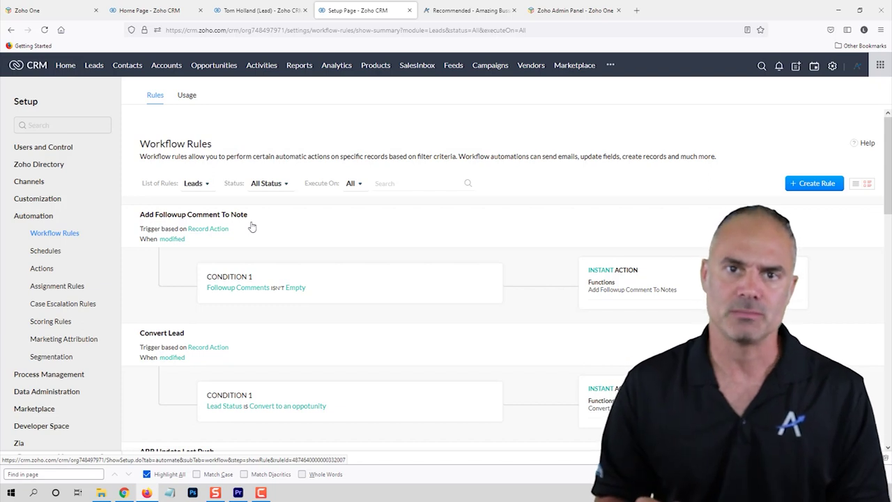
pyautogui.scroll(-1, 183, 241)
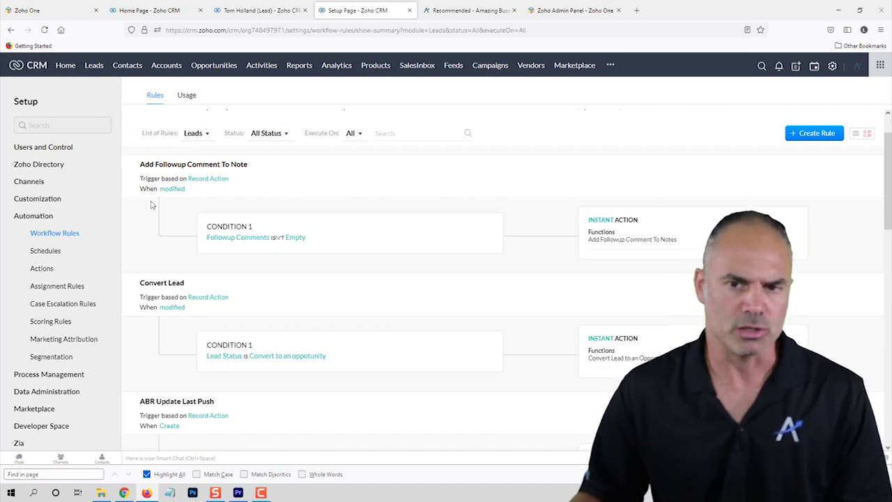
# - View the ABR Sync Notes Leads schedule and the details of the "Attempt to call 1" email notification under Actions
pyautogui.click(56, 252)
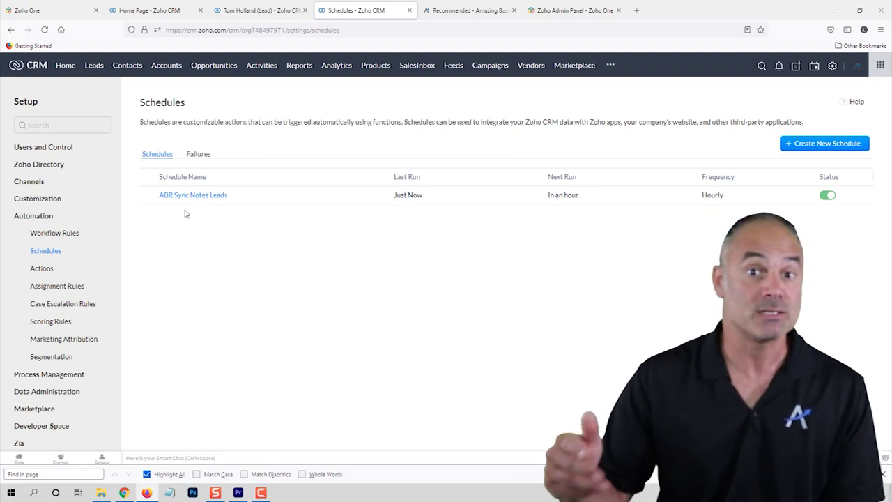
pyautogui.moveTo(199, 193)
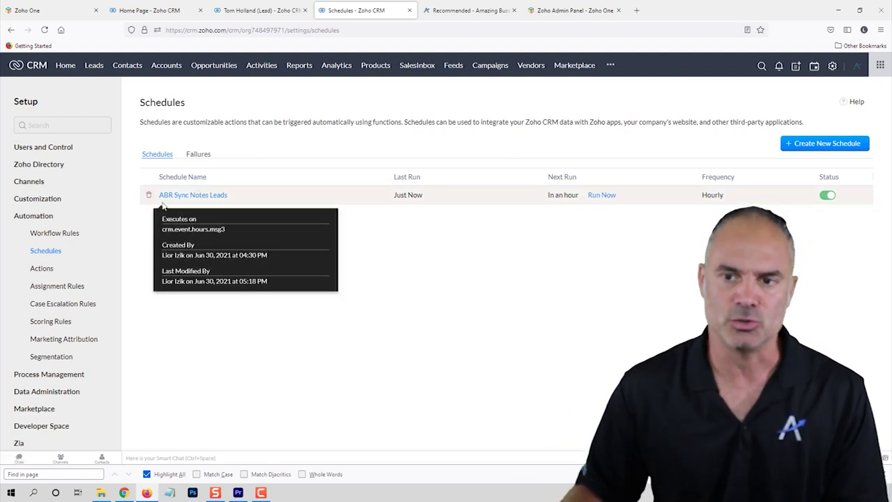
pyautogui.click(43, 268)
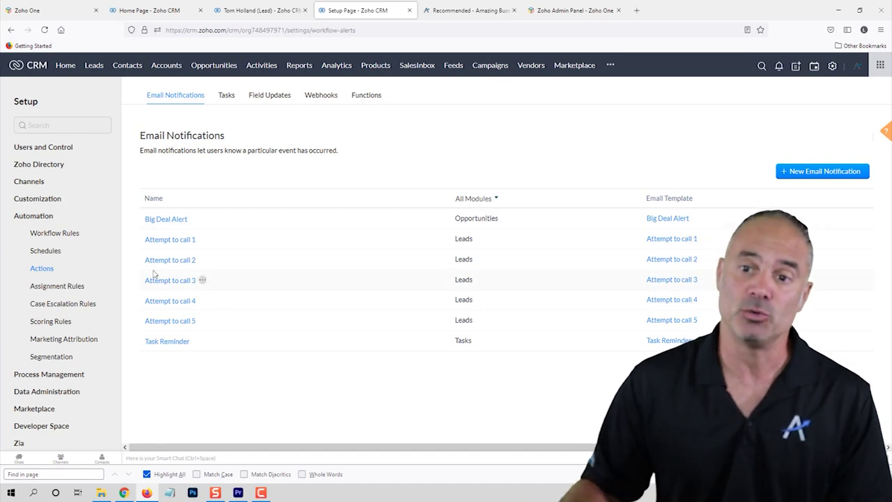
pyautogui.click(175, 241)
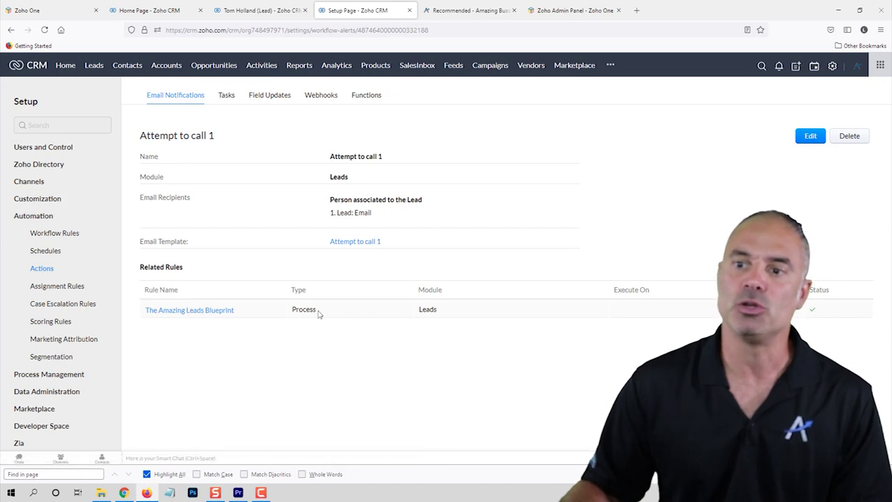
pyautogui.moveTo(352, 240)
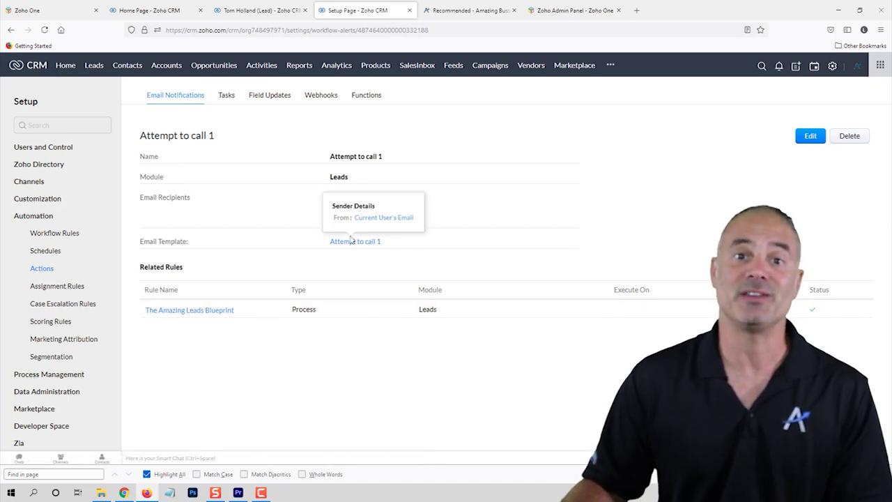
# - View the Assignment Rules and Case Escalation Rules settings under Automation
pyautogui.click(68, 291)
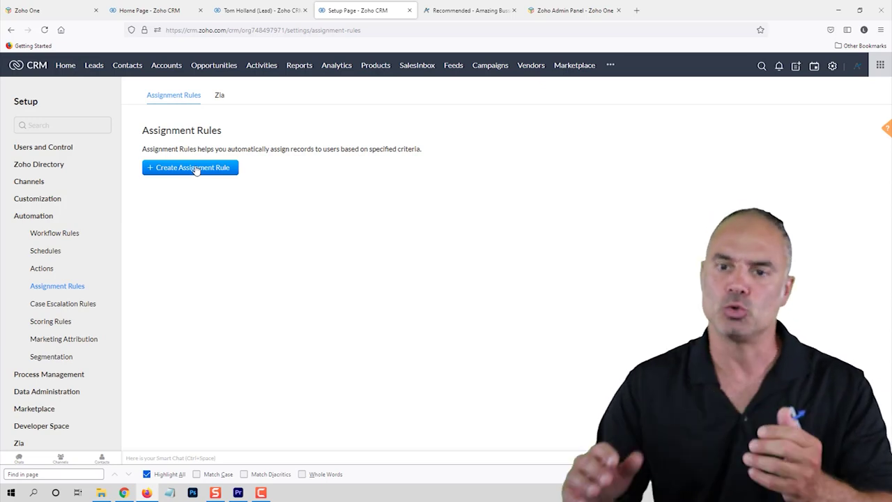
pyautogui.click(75, 309)
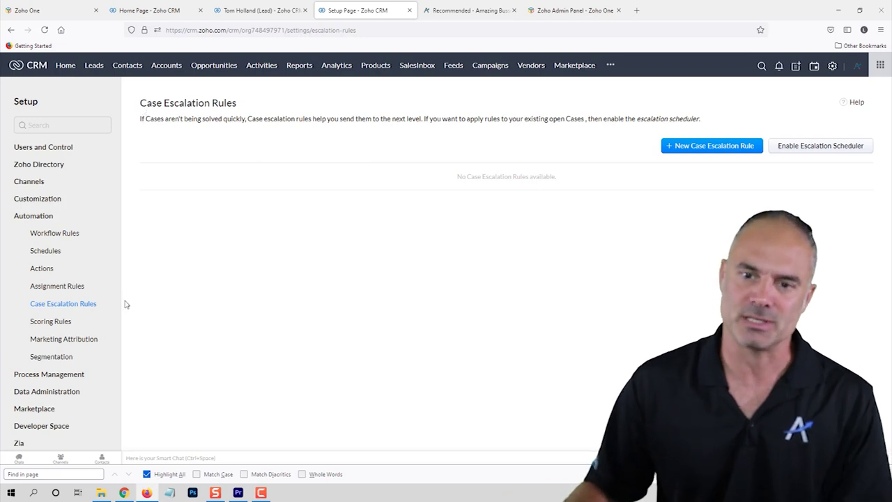
# - Add Email Insights scoring rules for Leads: add 10 points for Open, add 10 for Click, subtract 10 for Bounce, and save
pyautogui.click(56, 325)
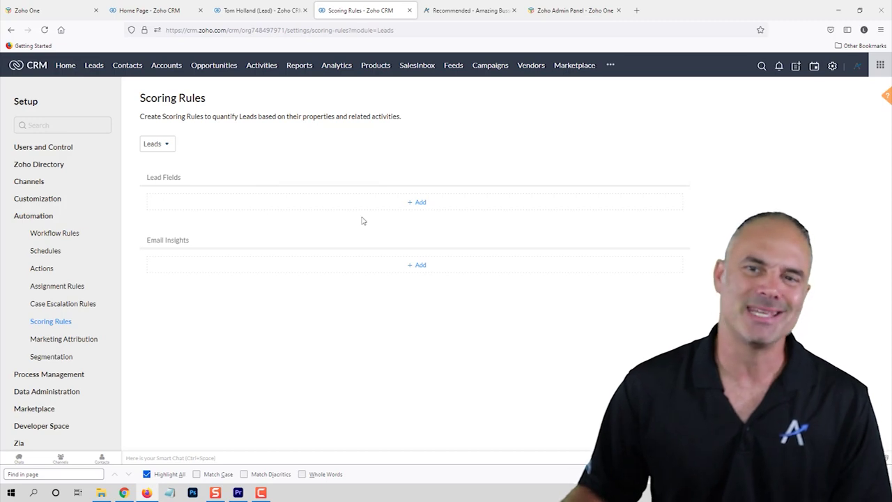
pyautogui.click(419, 266)
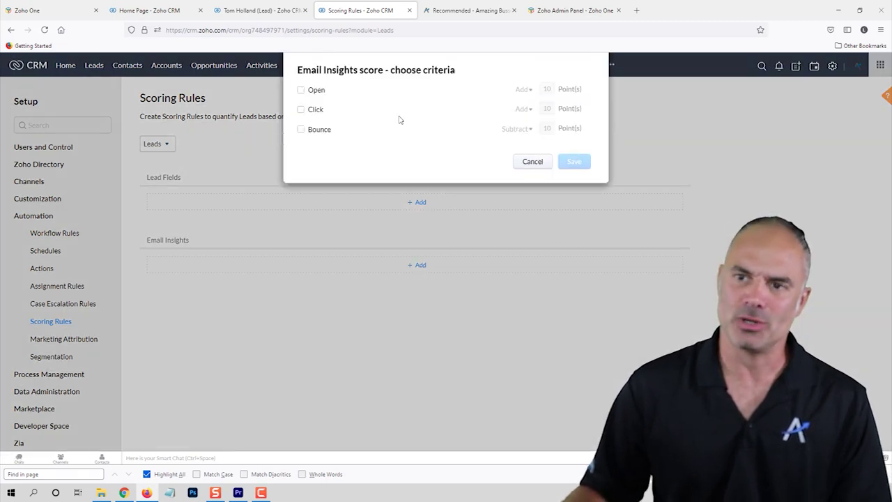
pyautogui.click(315, 92)
pyautogui.click(317, 112)
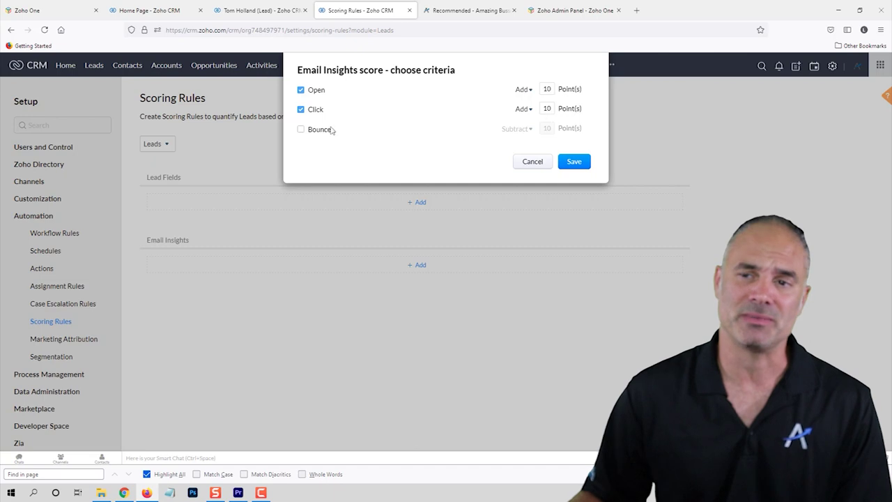
pyautogui.click(301, 130)
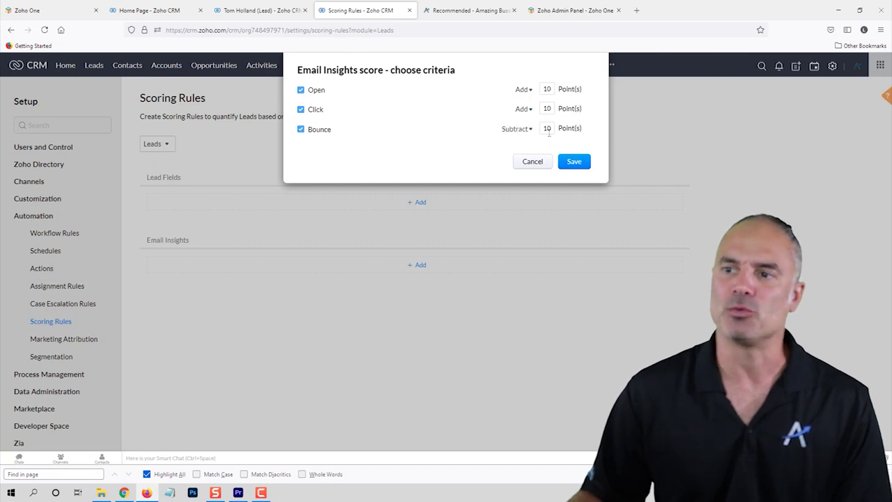
pyautogui.click(579, 168)
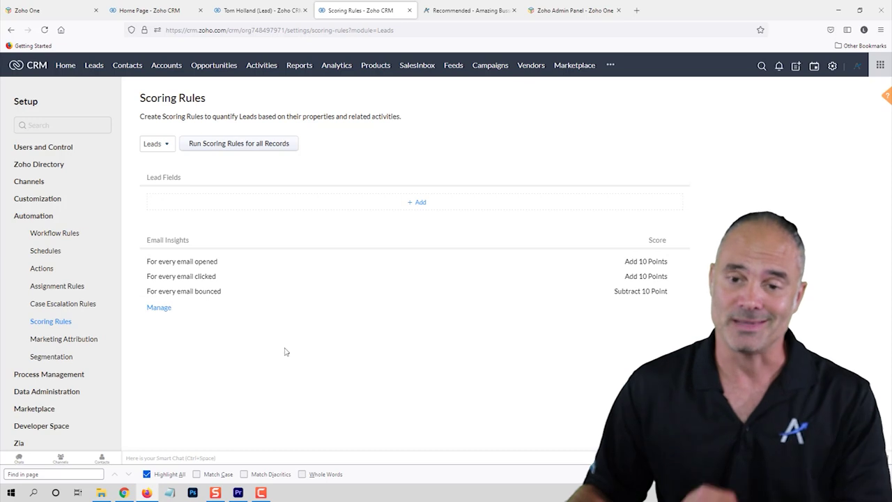
# - View the marketing attribution models, return to Setup and view the Segmentation page
pyautogui.click(82, 342)
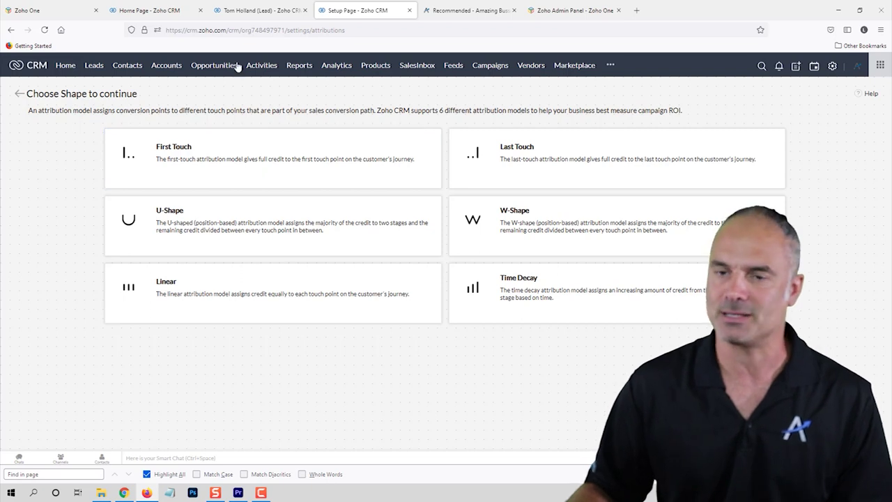
pyautogui.click(11, 29)
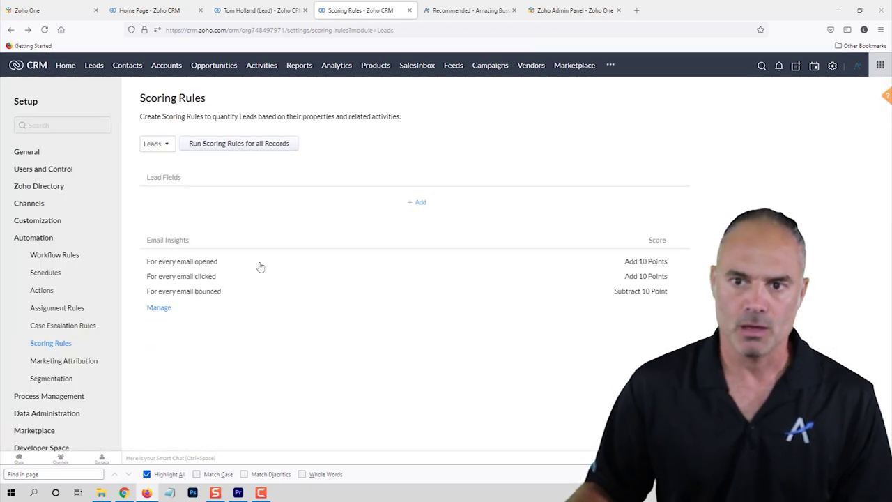
pyautogui.scroll(-1, 89, 343)
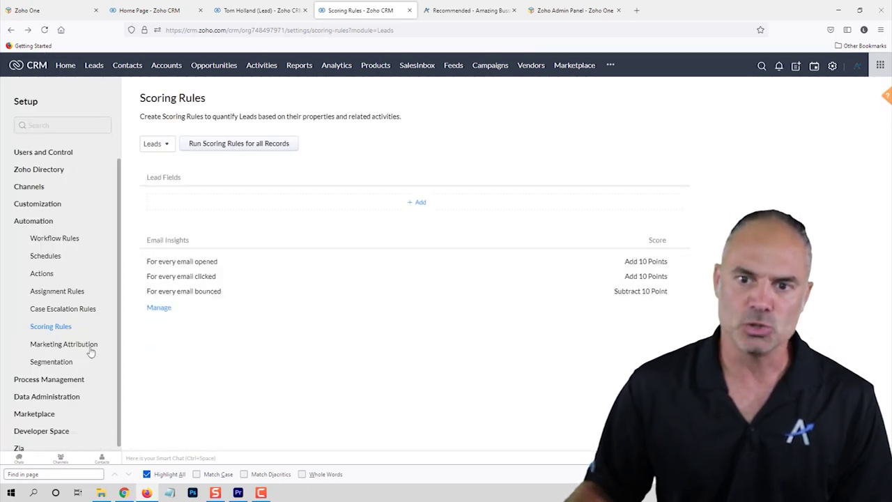
pyautogui.click(54, 364)
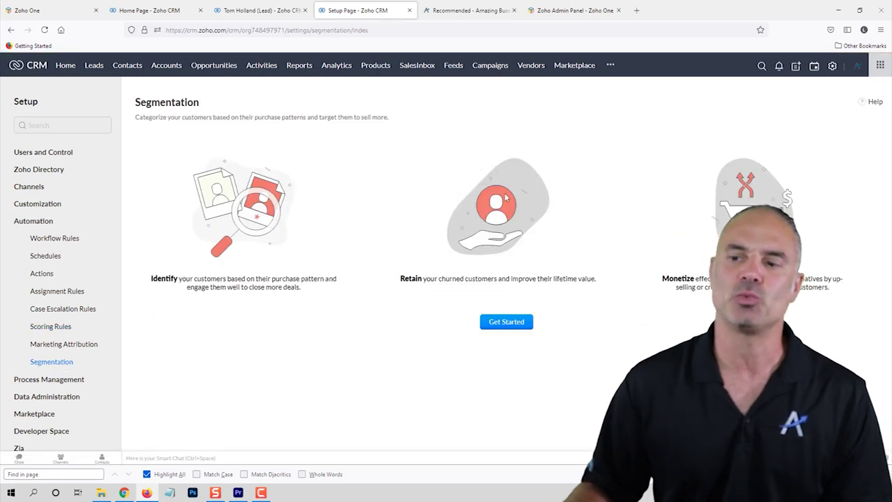